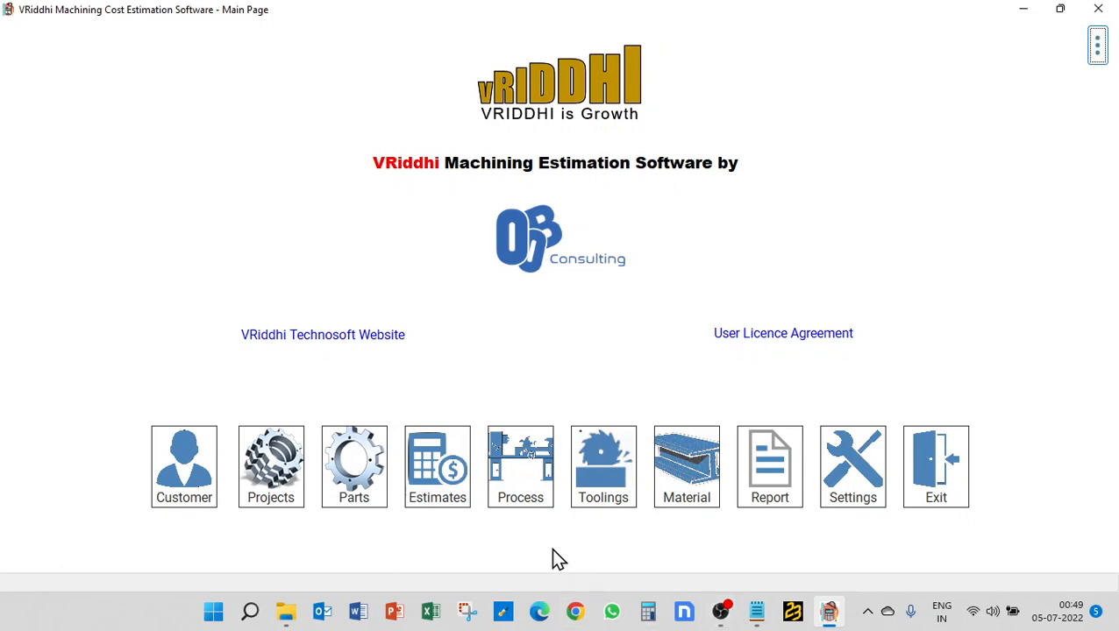
Step: Start the estimation of the Video Sample - Turning part and look up the previous price reference for its 316 material
left_click(345, 481)
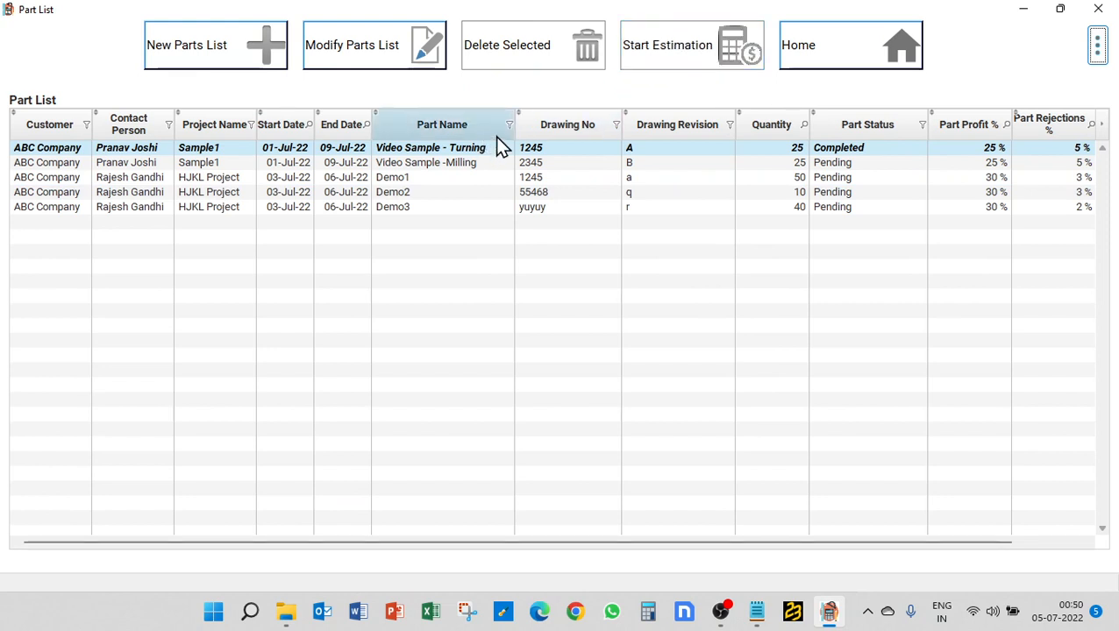
left_click(699, 51)
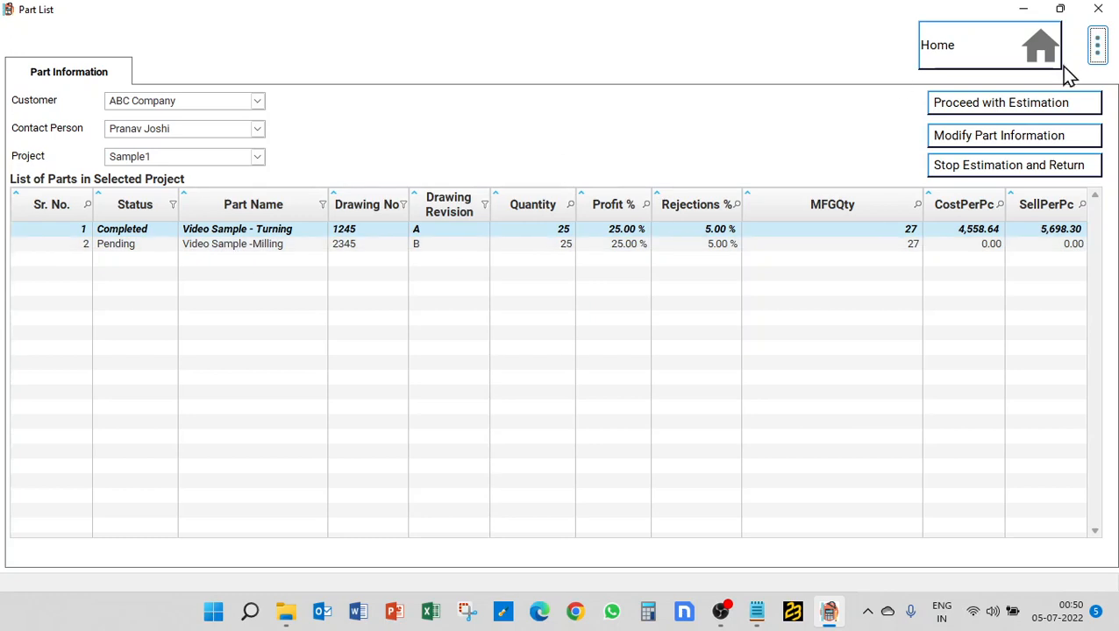
left_click(1035, 112)
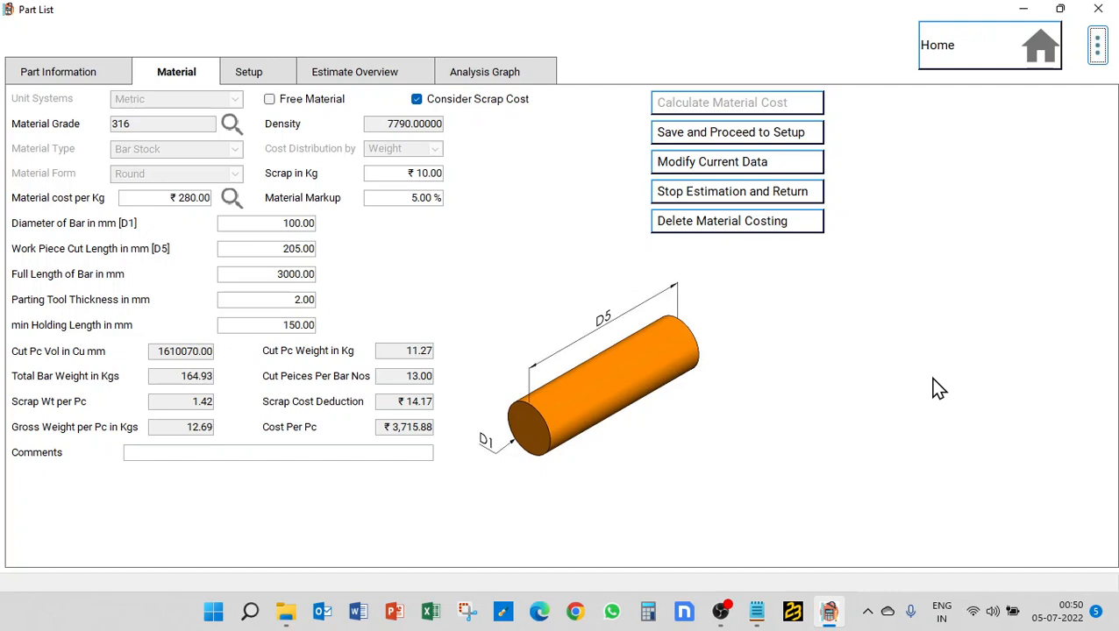
left_click(230, 199)
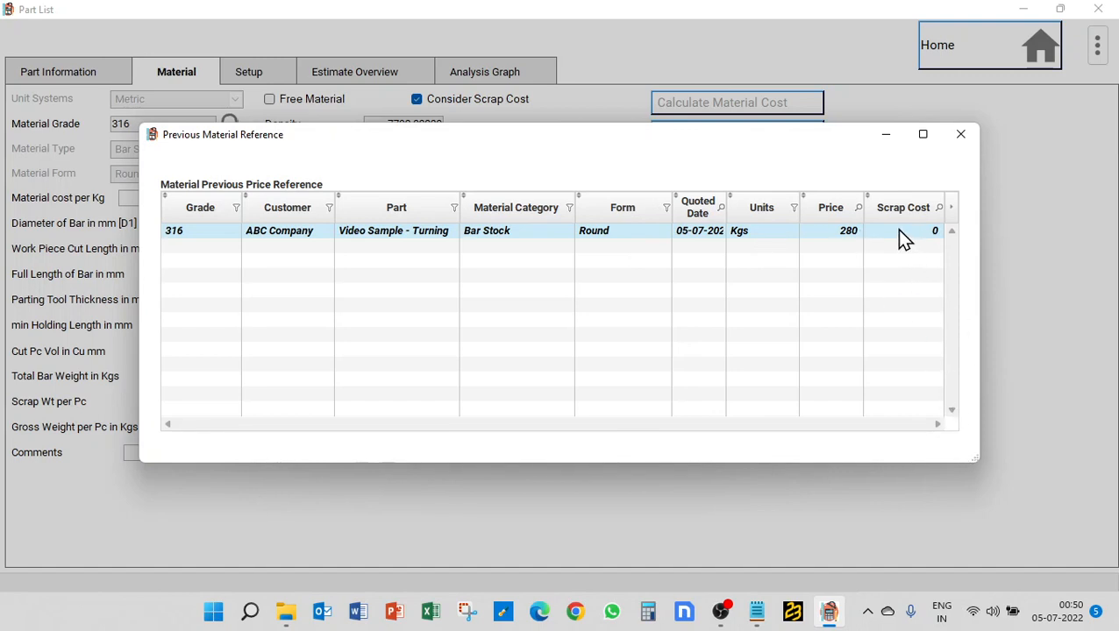
left_click(961, 135)
Step: Review the machine parameters and cost fields of the SubSpindle OverView setup
left_click(257, 68)
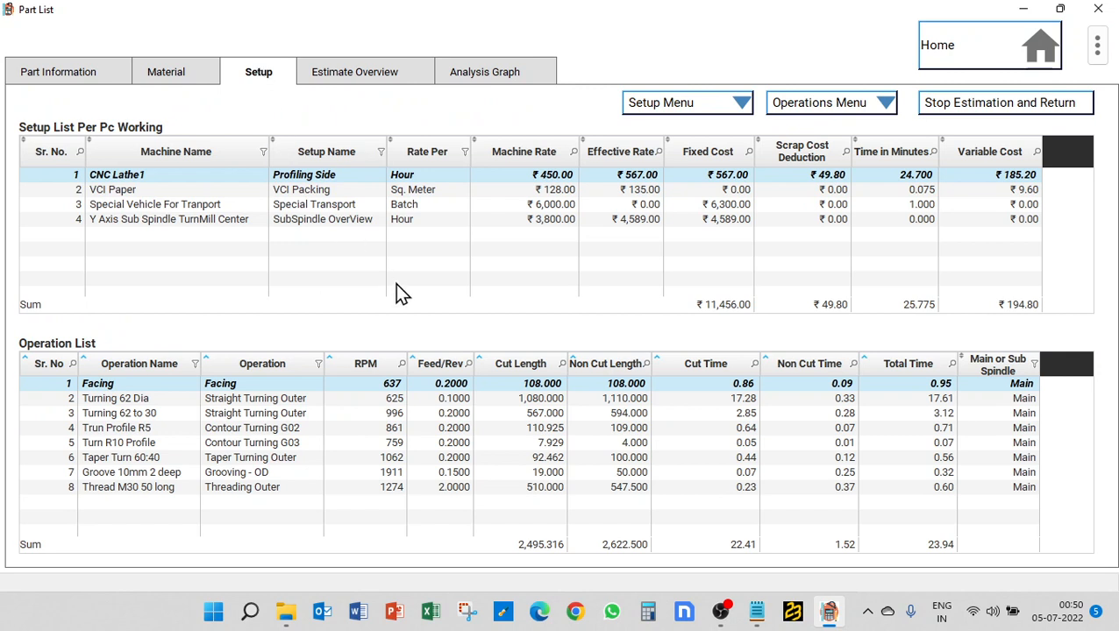
left_click(325, 220)
left_click(692, 105)
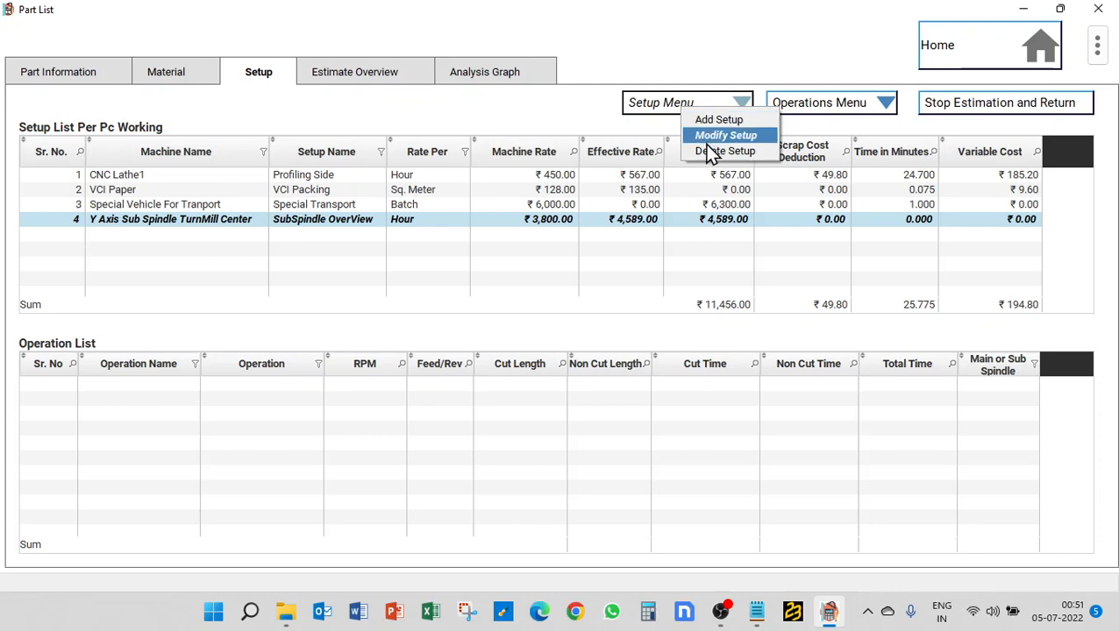
left_click(712, 139)
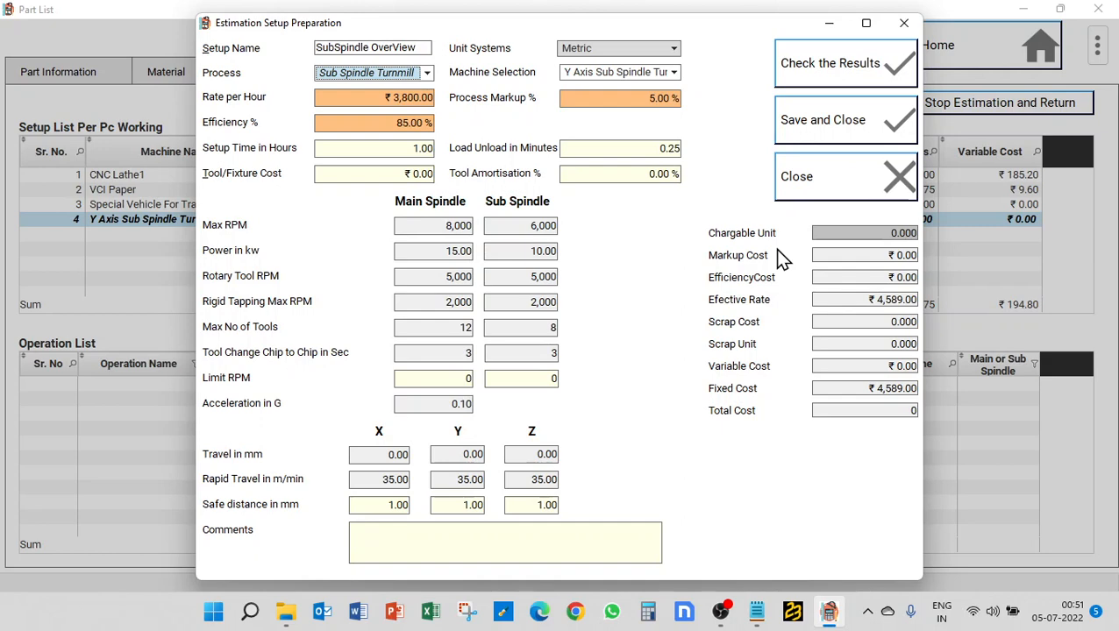
left_click(803, 180)
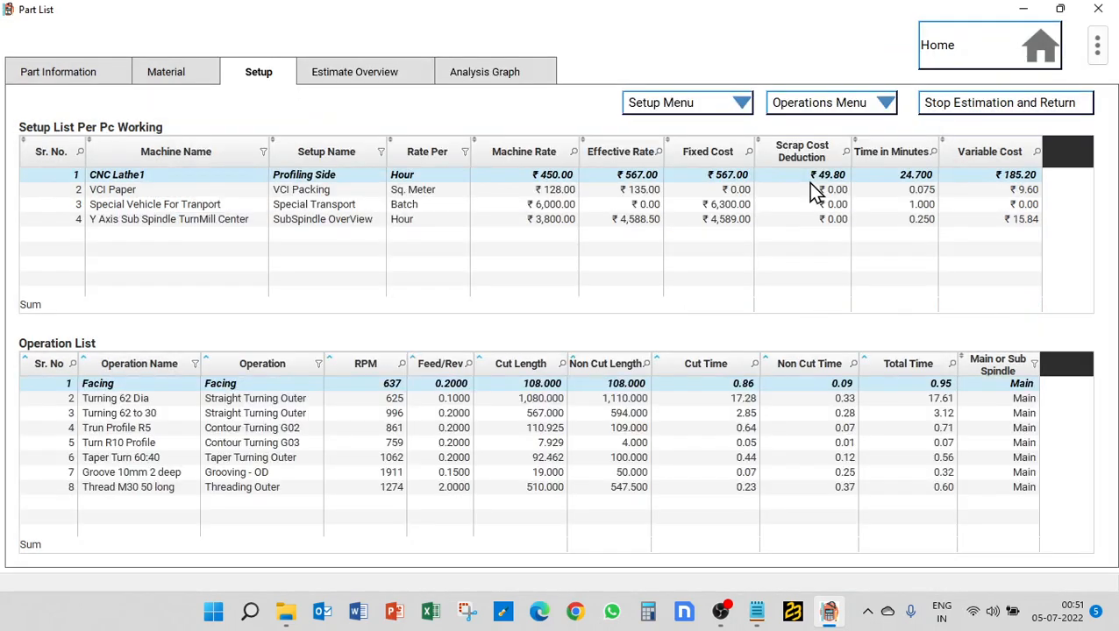
Step: Add an operation named "Sample Subspindle" to the SubSpindle OverView setup
left_click(288, 220)
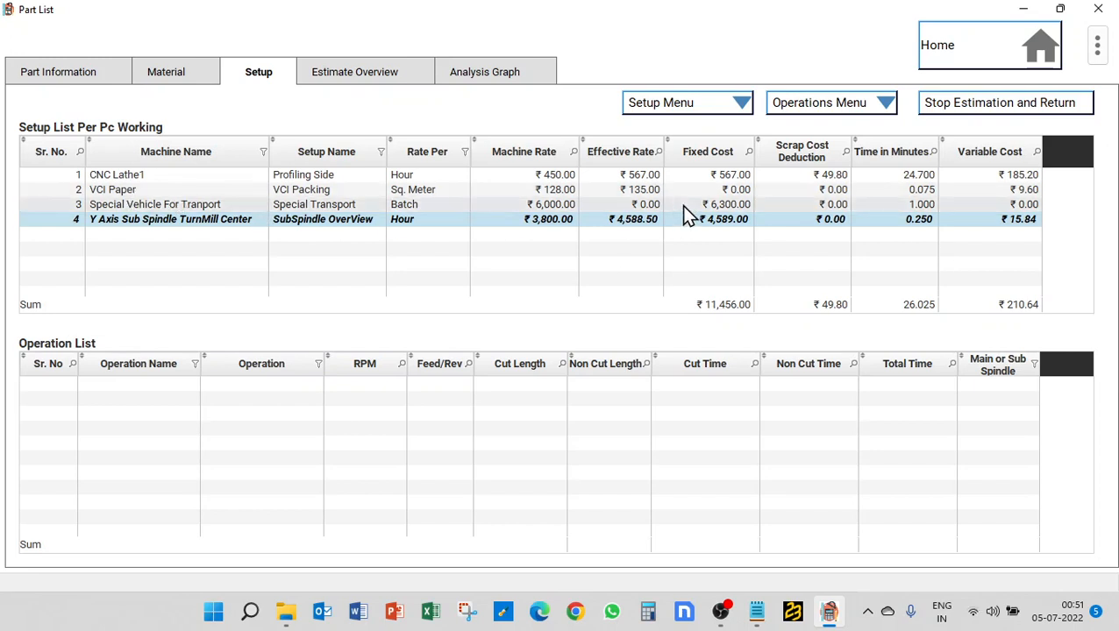
left_click(828, 107)
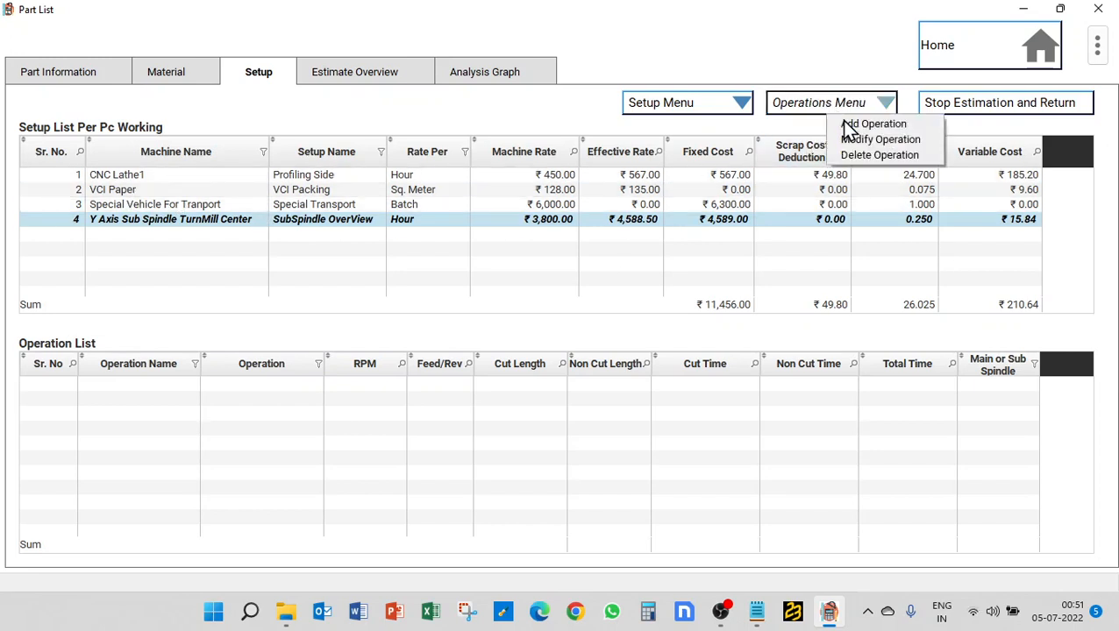
left_click(847, 126)
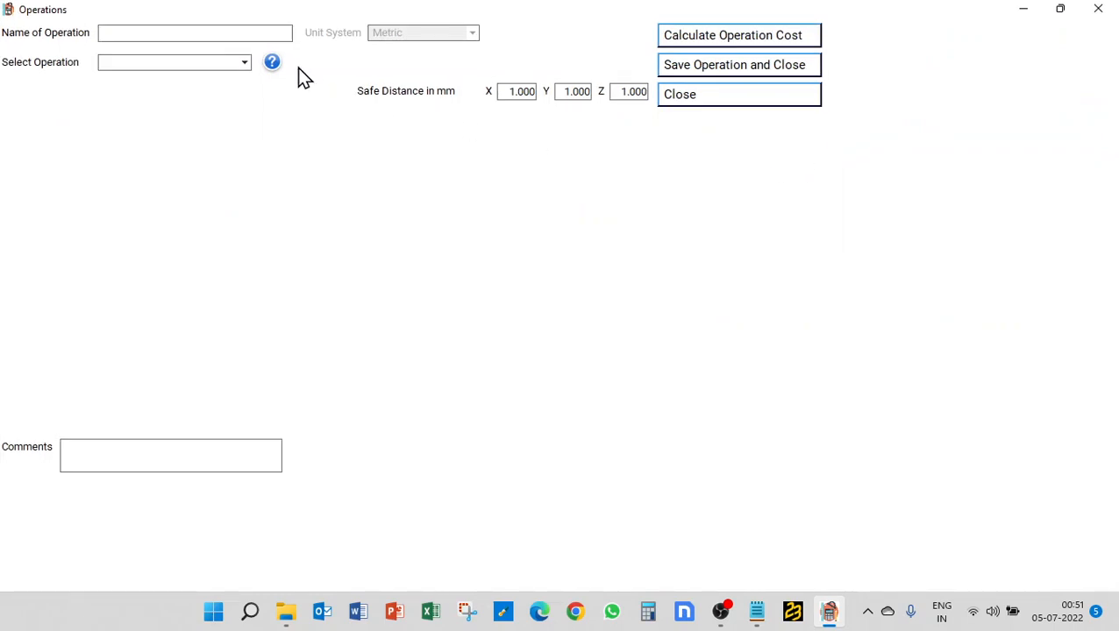
left_click(181, 28)
type("S")
key("BackSpace")
type("Sample")
type(" Turn")
type("Mill")
key("BackSpace")
key("BackSpace")
key("BackSpace")
key("BackSpace")
key("BackSpace")
key("BackSpace")
key("BackSpace")
key("BackSpace")
type("Subspindle")
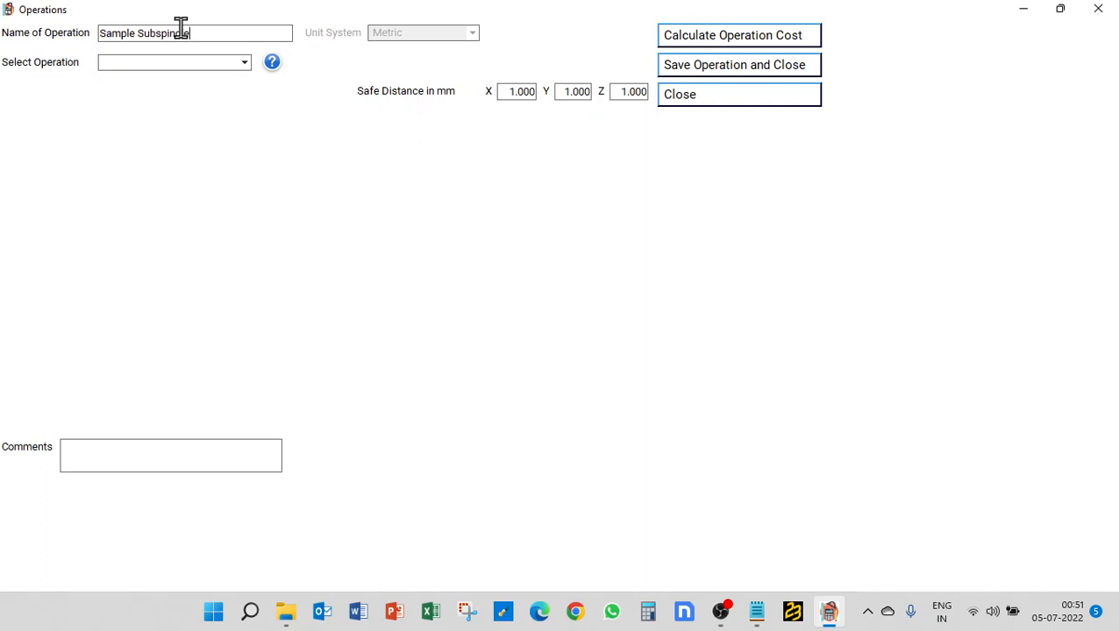
Step: Set the operation type to Straight Turning Outer with the Turning tool path strategy
left_click(178, 61)
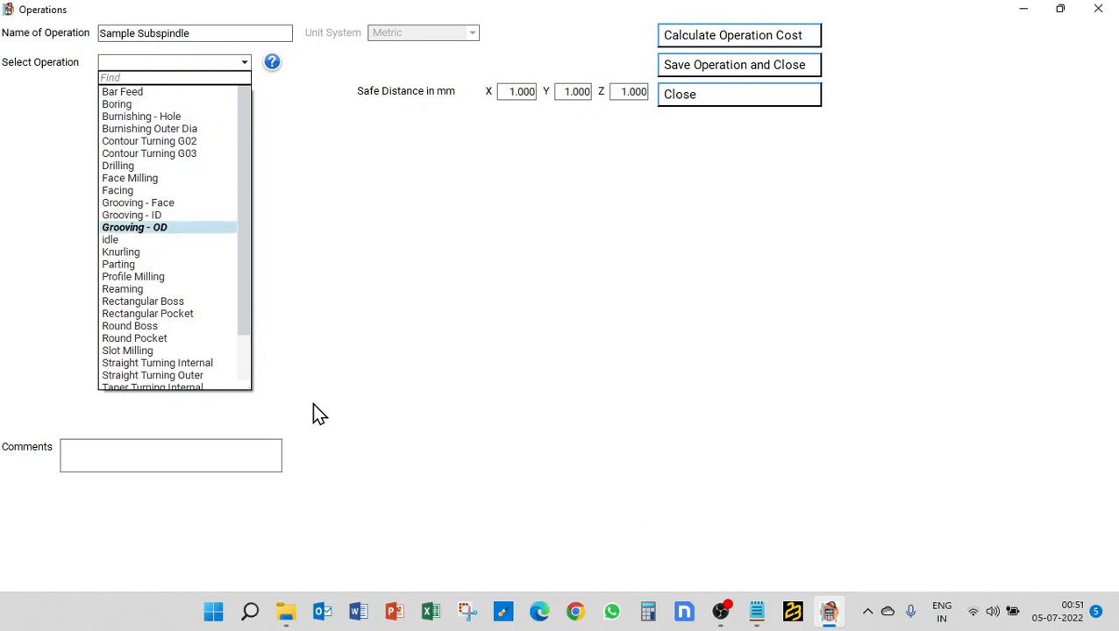
left_click_drag(247, 387, 309, 583)
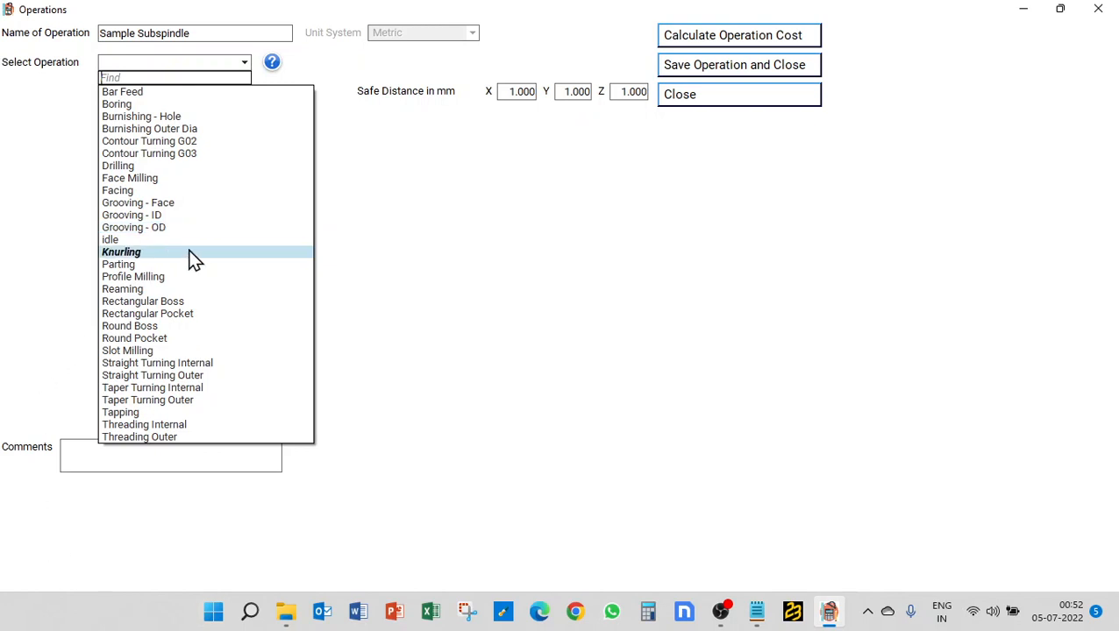
left_click(211, 375)
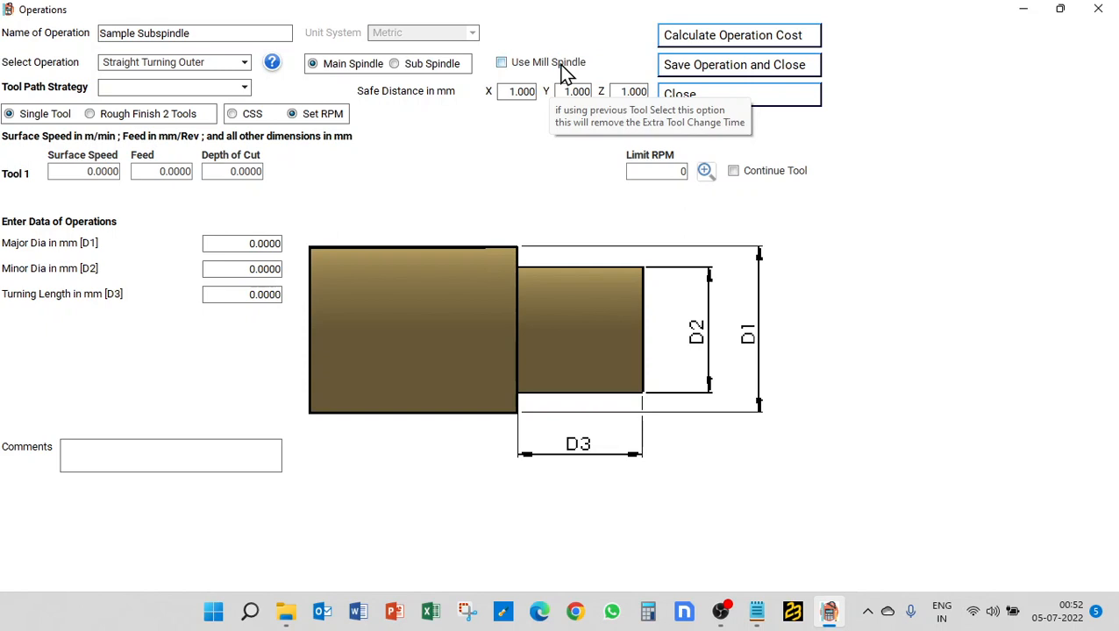
left_click(163, 89)
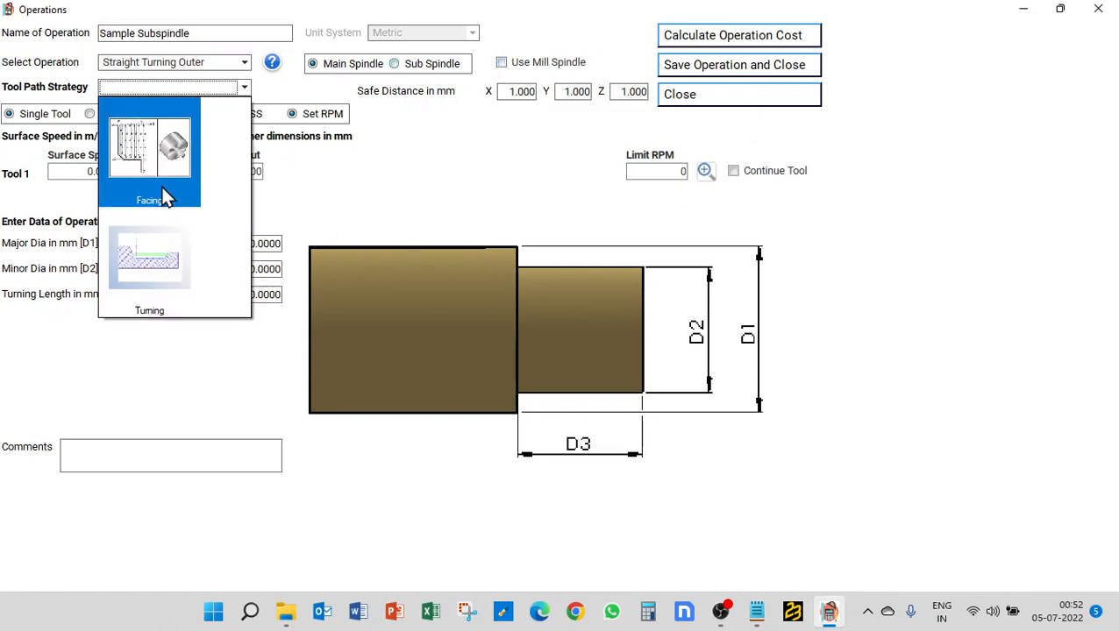
left_click(155, 268)
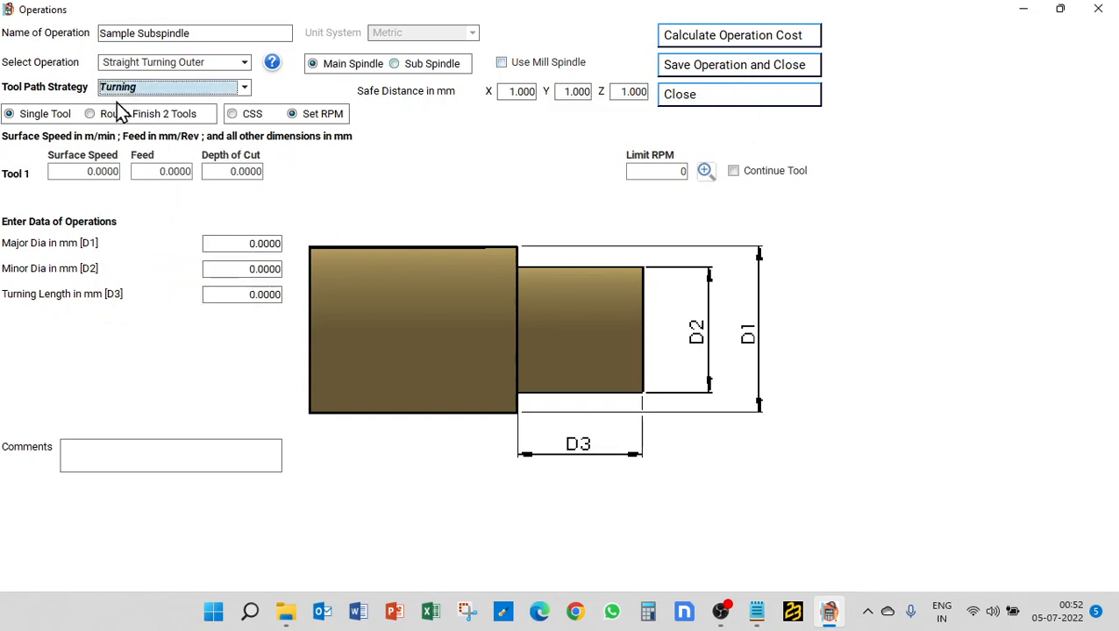
Step: Set Tool 1 to a surface speed of 200 m/min, a feed of 0.2 mm/rev and a depth of cut of 1 mm
left_click(82, 170)
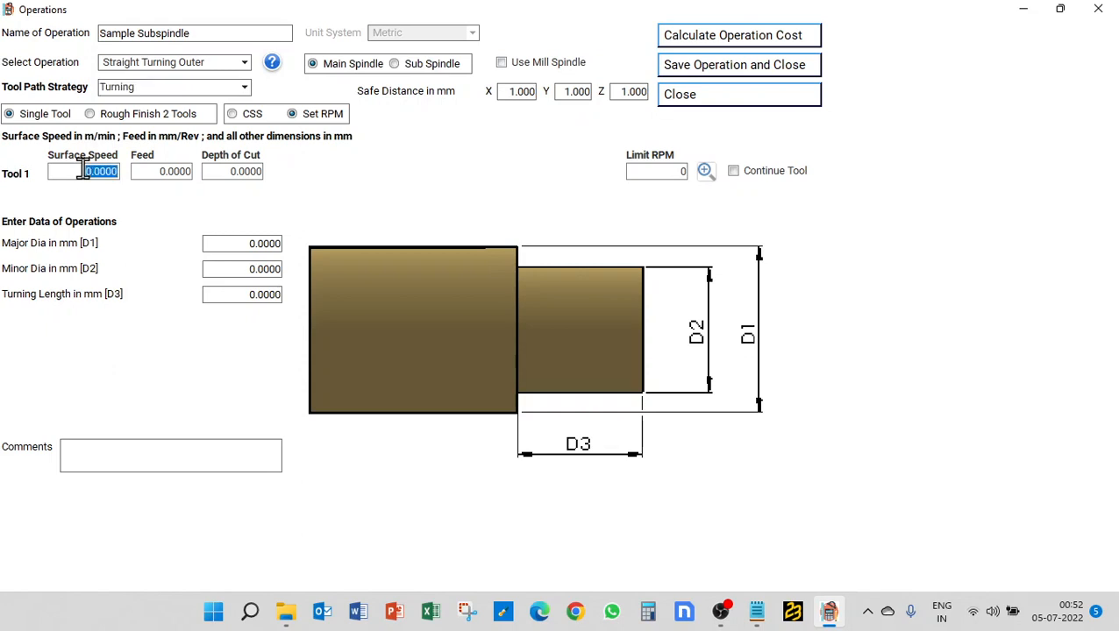
type("00")
key("Tab")
type("0.2")
key("Tab")
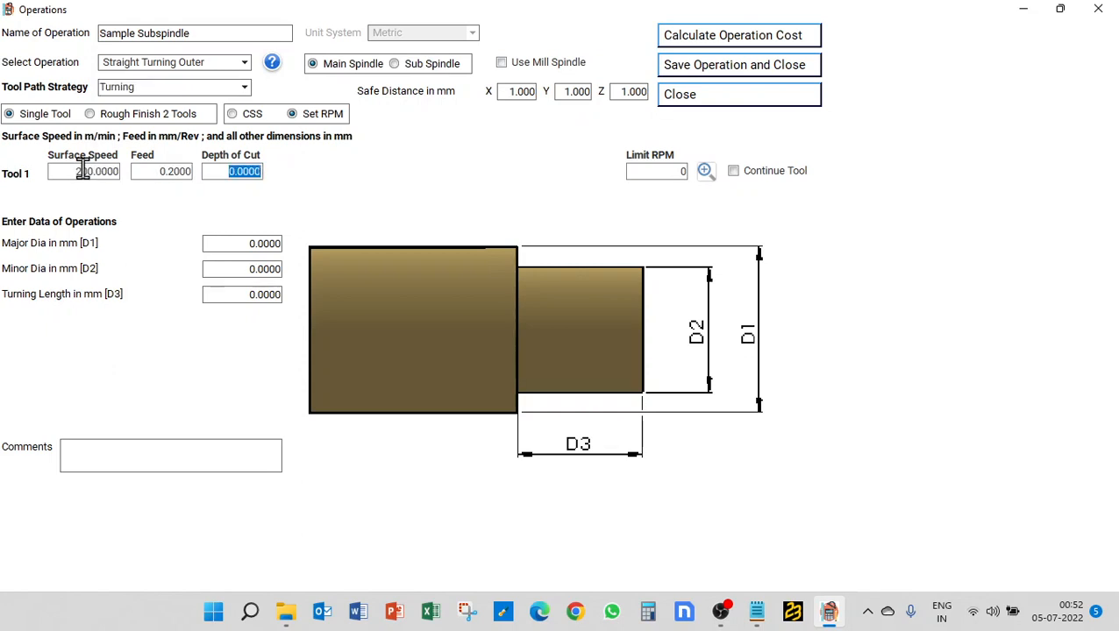
type("1")
key("Tab")
key("Tab")
key("Tab")
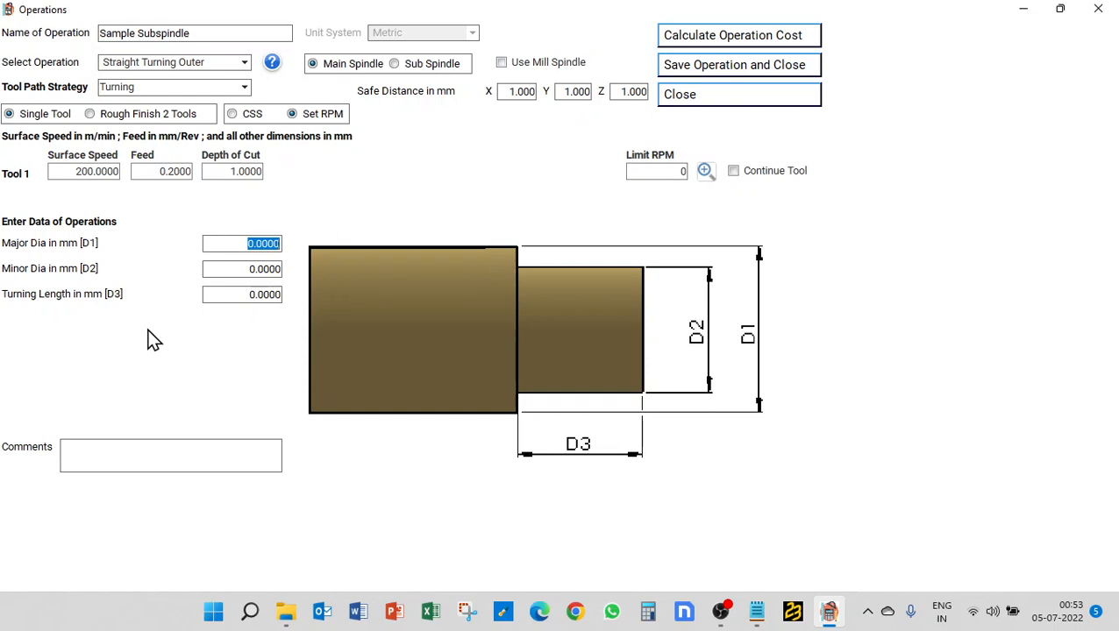
Step: Set the major diameter to 100 mm, the minor diameter to 50 mm and the turning length to 100 mm
type("100")
key("Tab")
type("50")
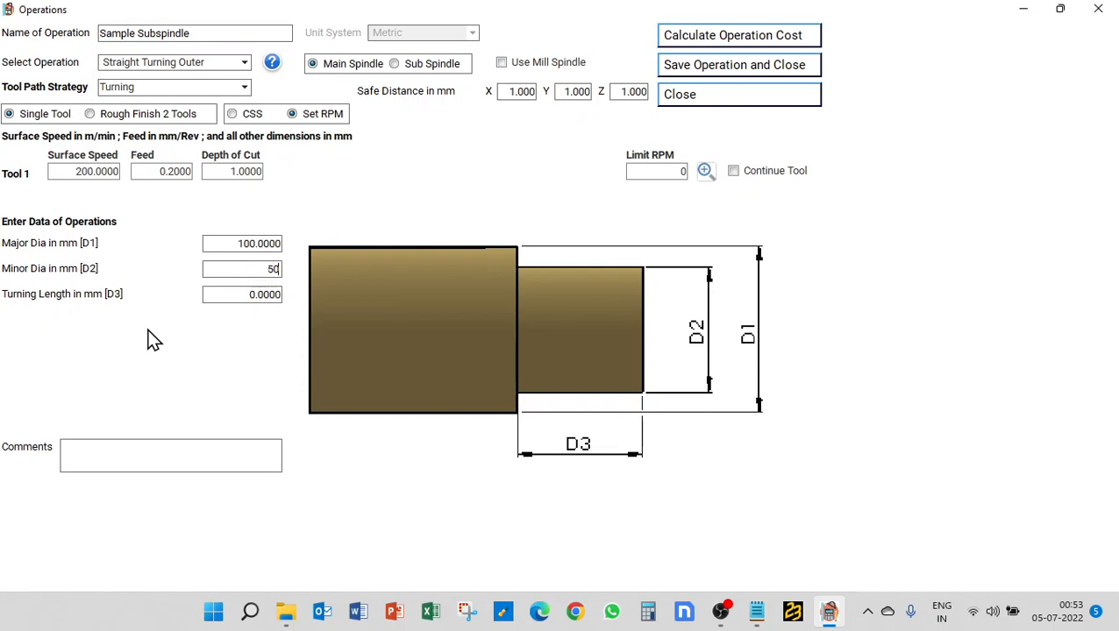
key("Tab")
type("100")
key("Tab")
Step: Calculate the cost of the Sample Subspindle operation and save it to the setup
left_click(748, 37)
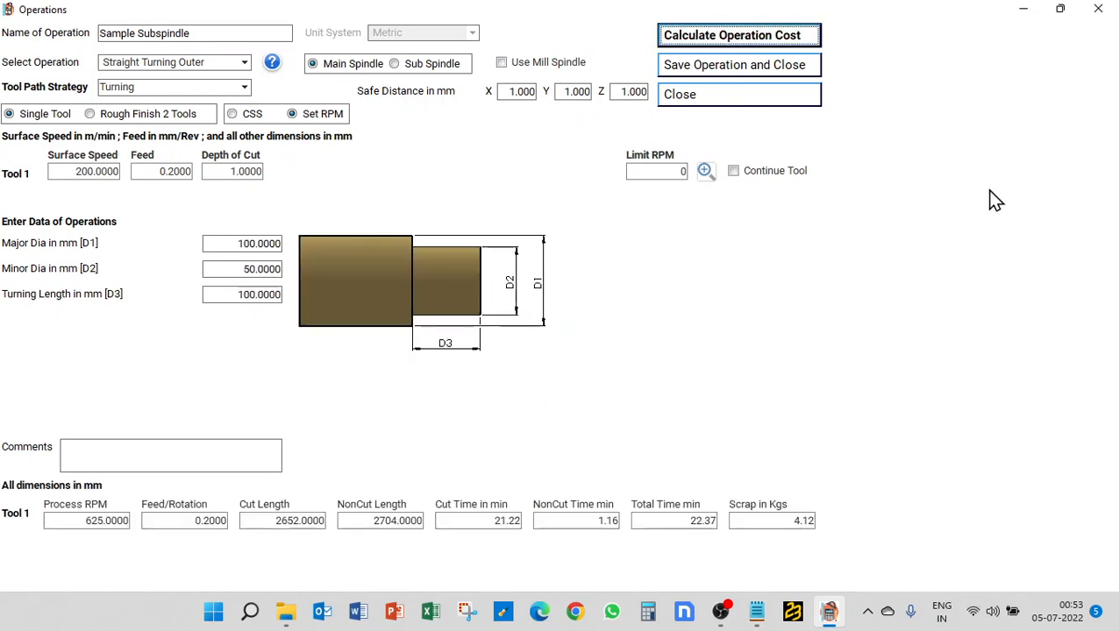
left_click(702, 72)
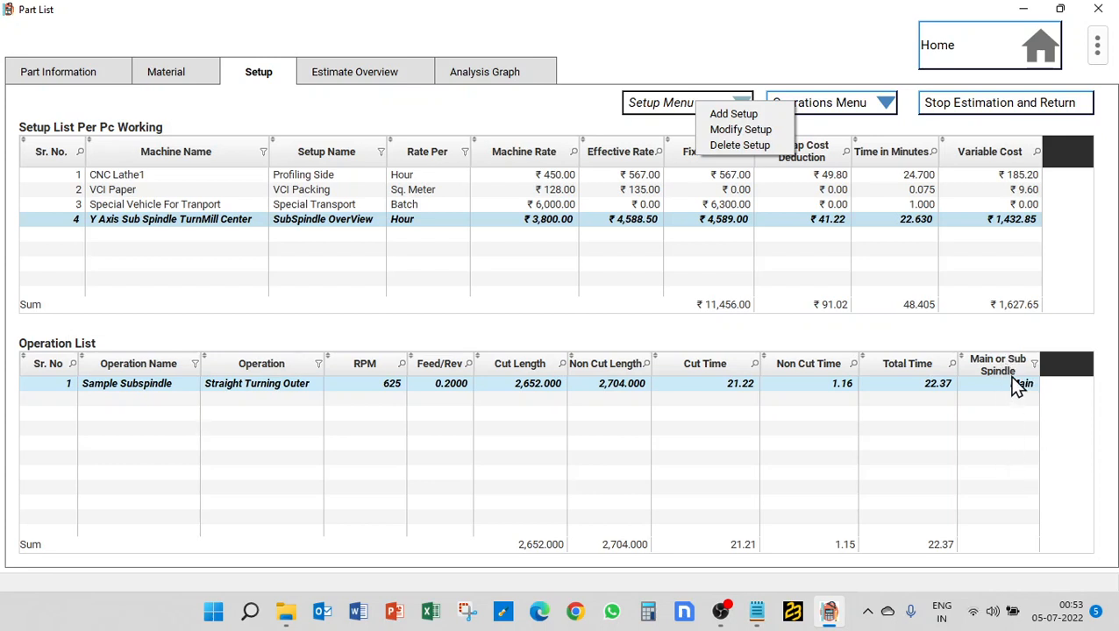
Step: Check the spindle assignment of the Profiling Side operations and review the calculated costs of the SubSpindle OverView setup
left_click(928, 179)
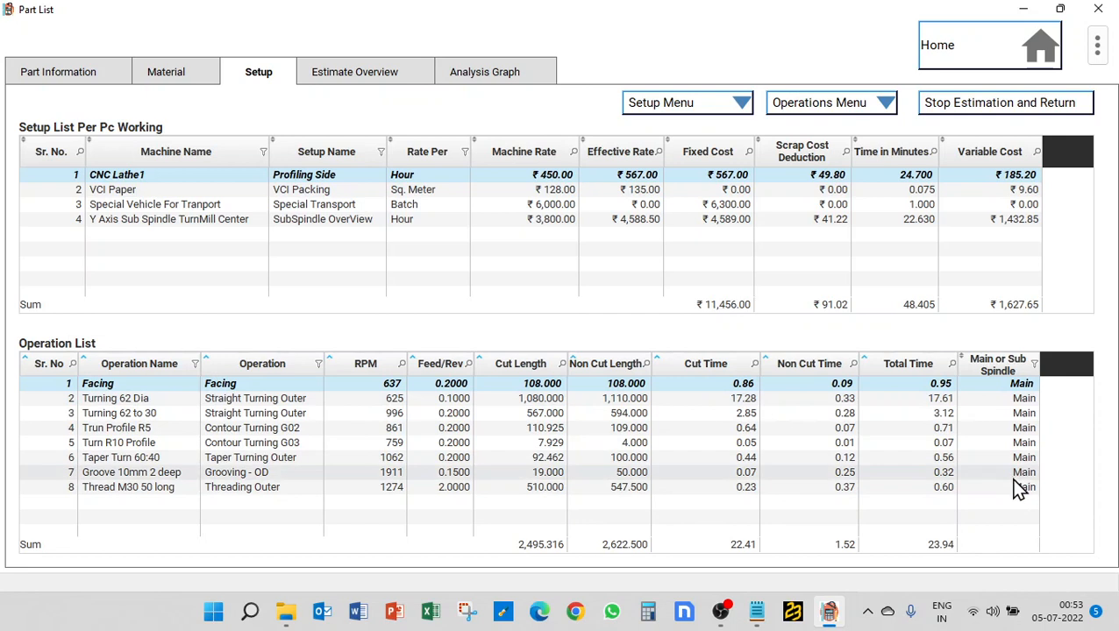
left_click(861, 219)
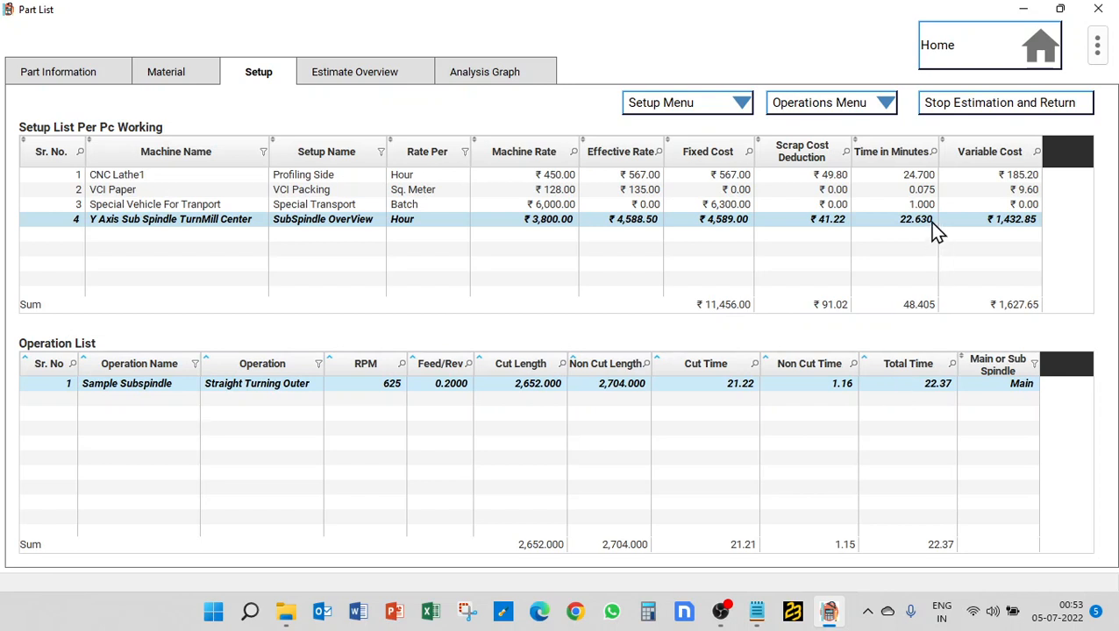
left_click(701, 109)
left_click(725, 133)
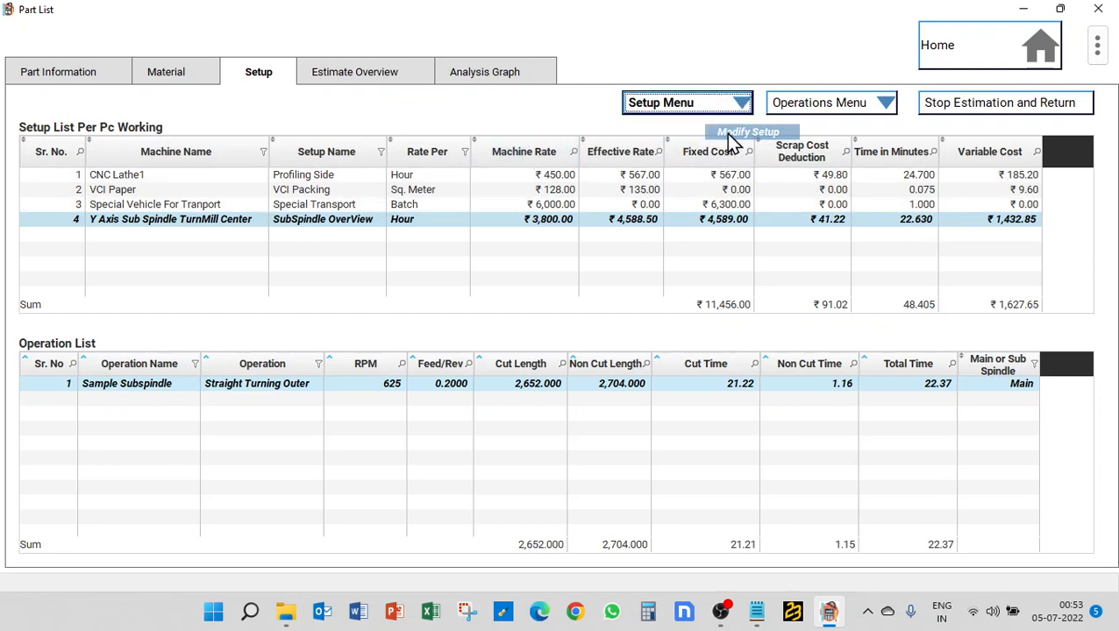
left_click(661, 148)
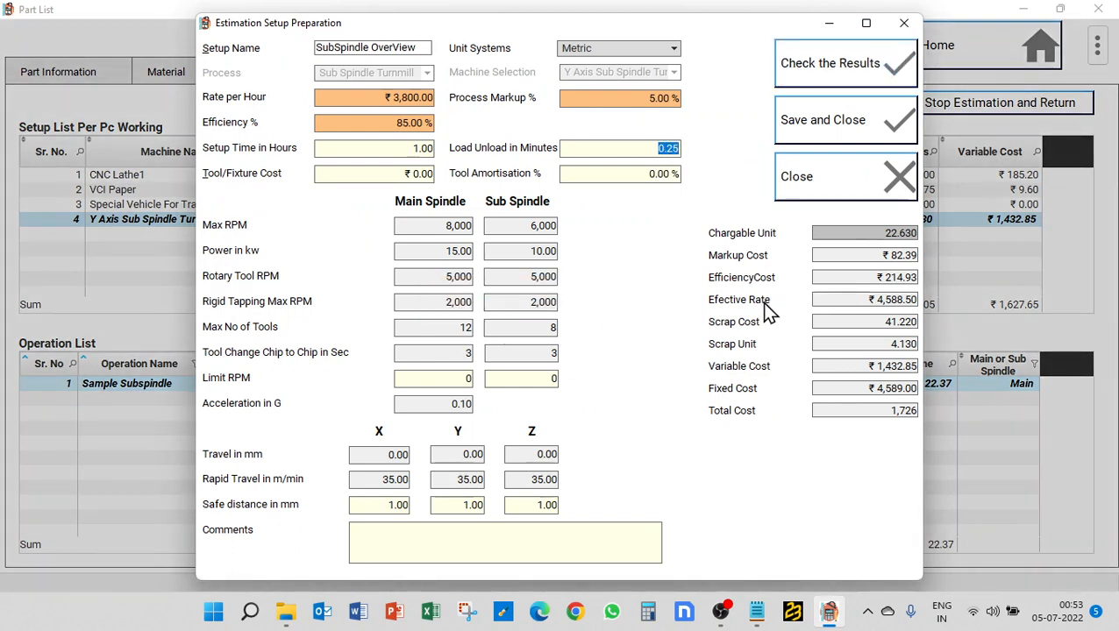
left_click(905, 26)
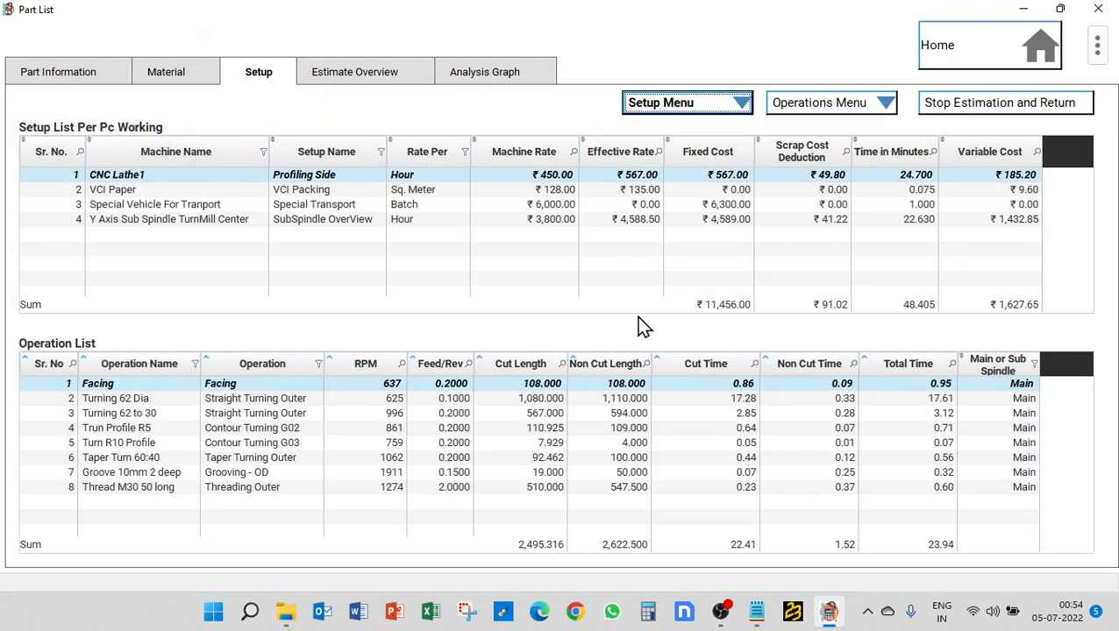
Step: Add another operation named "SubSpindle" to the SubSpindle OverView setup
left_click(284, 222)
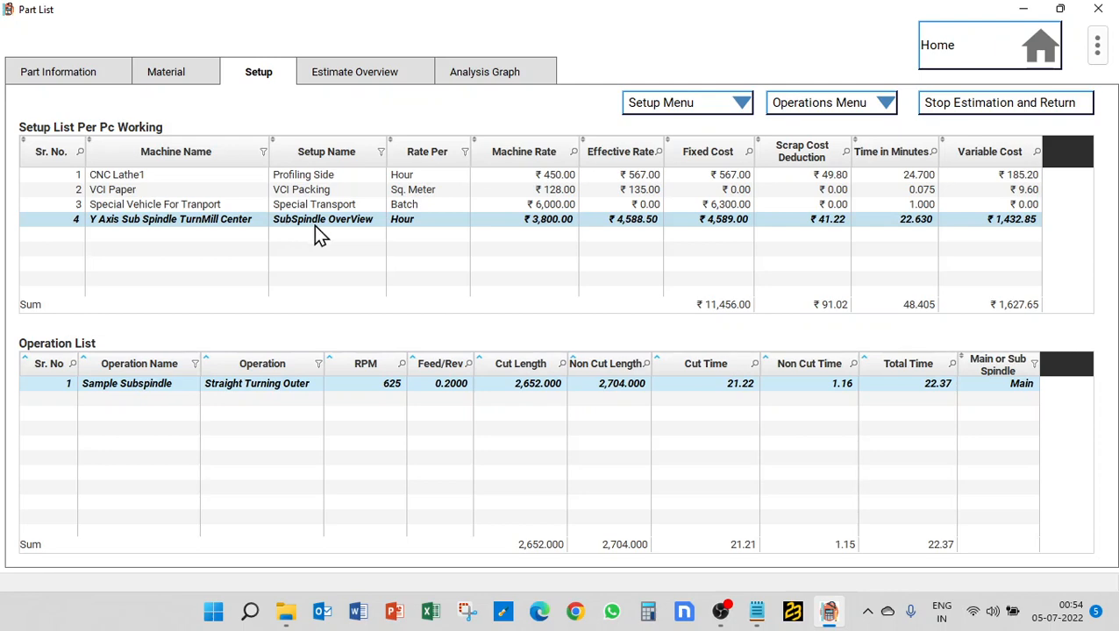
left_click(808, 107)
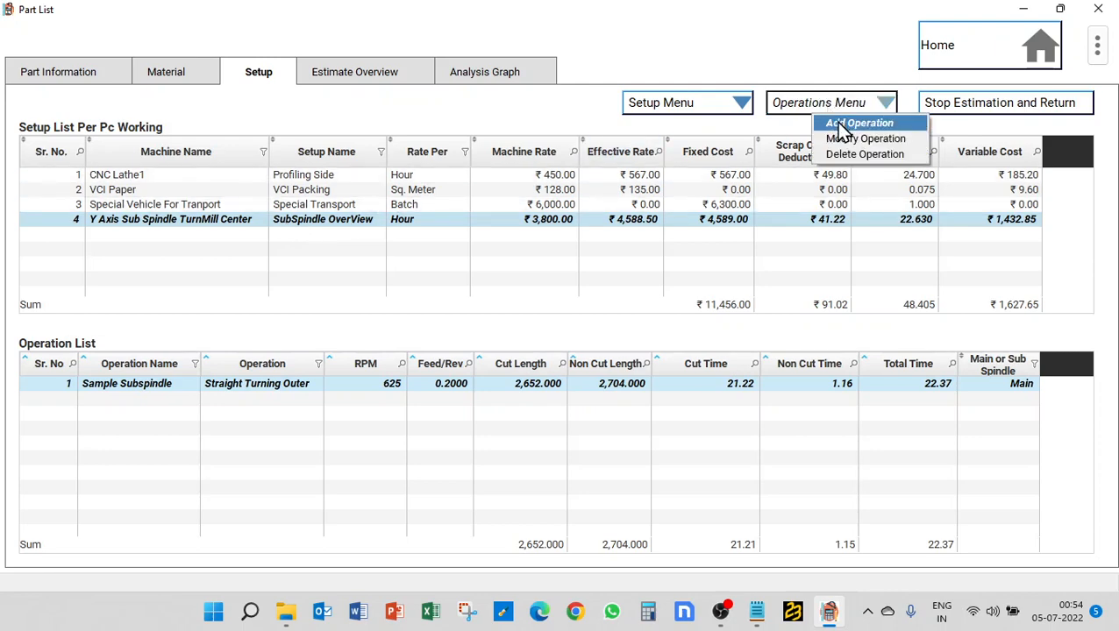
left_click(839, 124)
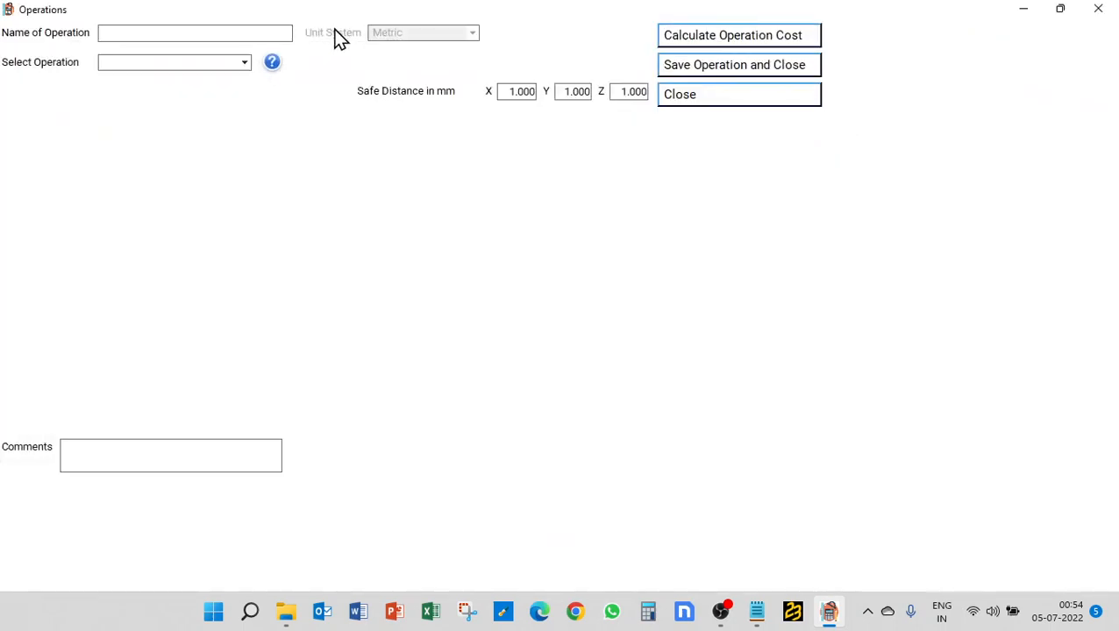
left_click(194, 31)
type("SubSpindle")
key("Tab")
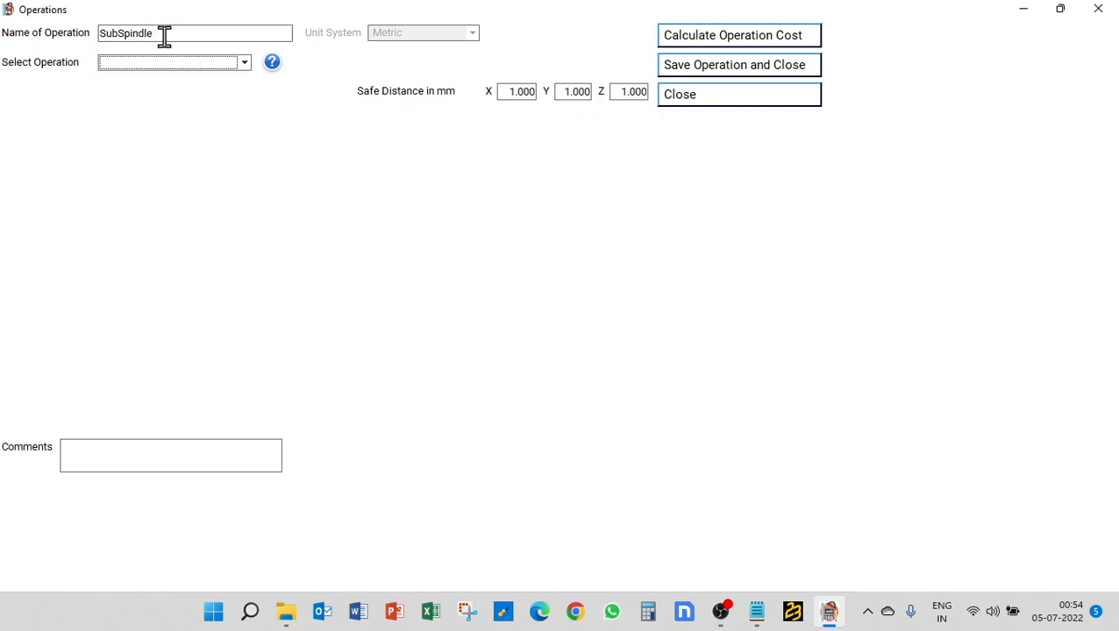
Step: Make the SubSpindle operation a Straight Turning Outer with the Turning tool path strategy
left_click(167, 60)
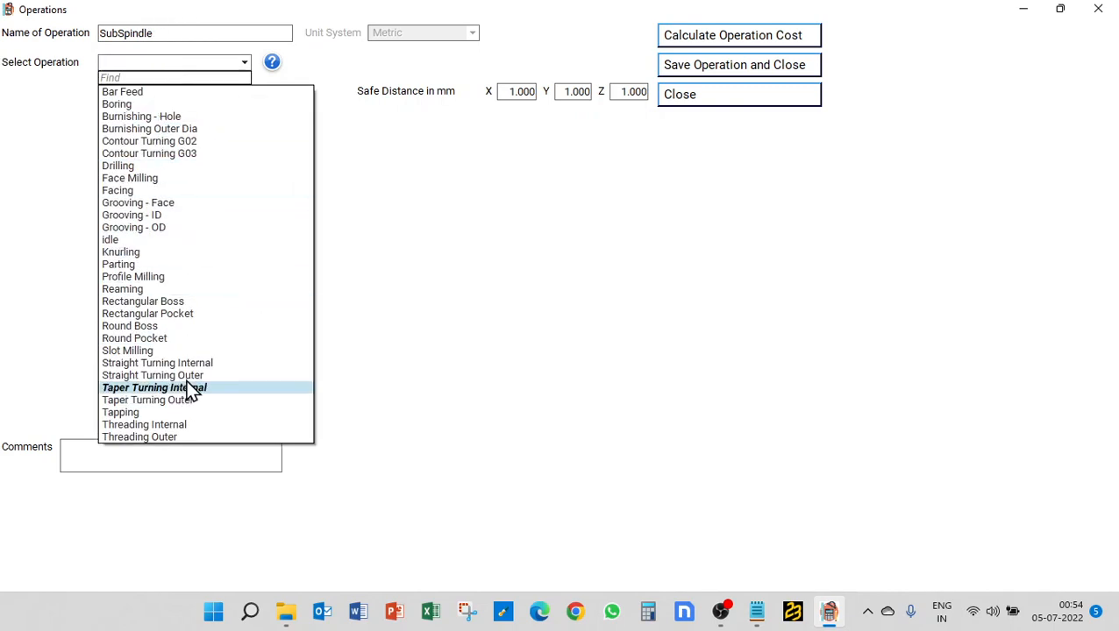
left_click(189, 376)
left_click(182, 88)
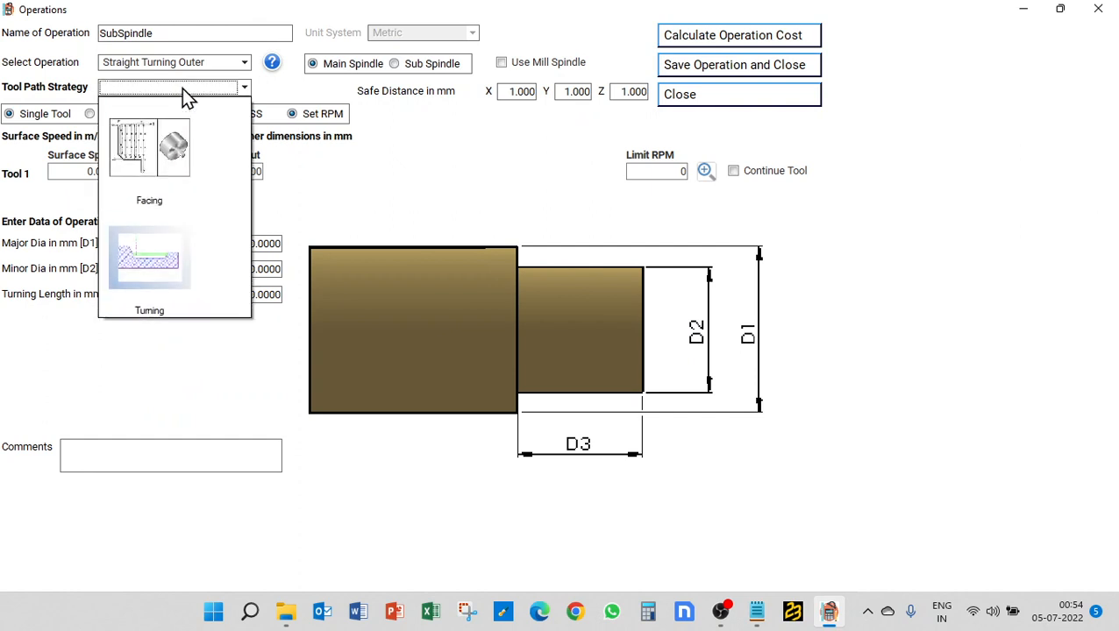
left_click(147, 259)
Step: Set the SubSpindle operation's surface speed to 200 m/min, feed to 0.2 mm/rev and depth of cut to 1 mm
left_click(79, 173)
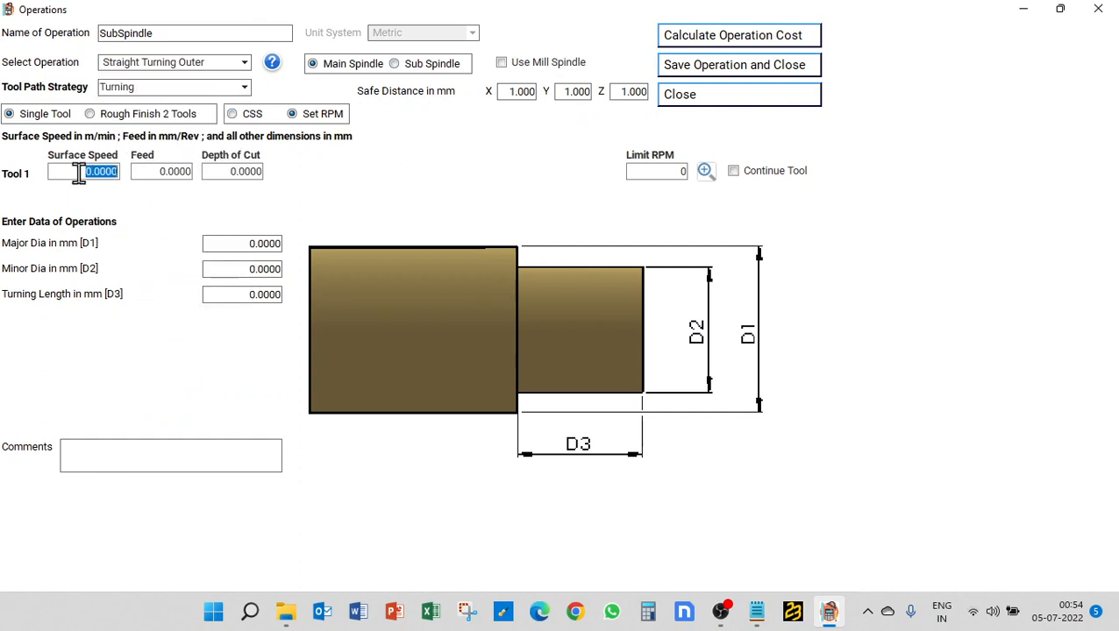
type("100")
key("Tab")
type(".2")
key("Tab")
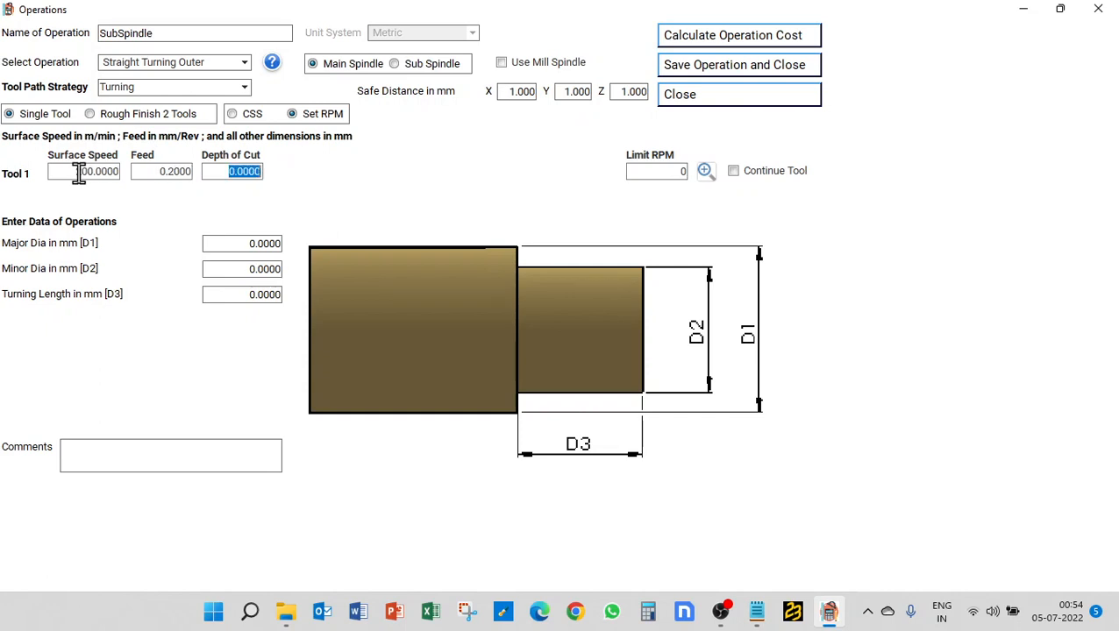
type("1")
key("Tab")
key("Tab")
key("Tab")
Step: Enter a major diameter of 100 mm, minor diameter of 50 mm and turning length of 150 mm for the SubSpindle operation
type("100")
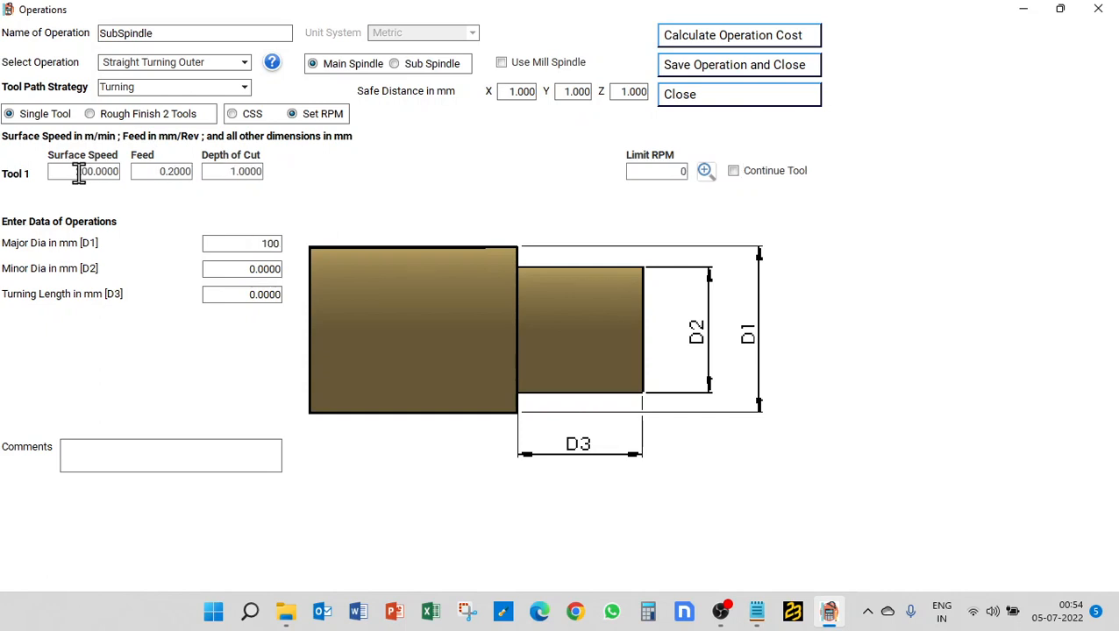
key("Tab")
type("50")
key("Tab")
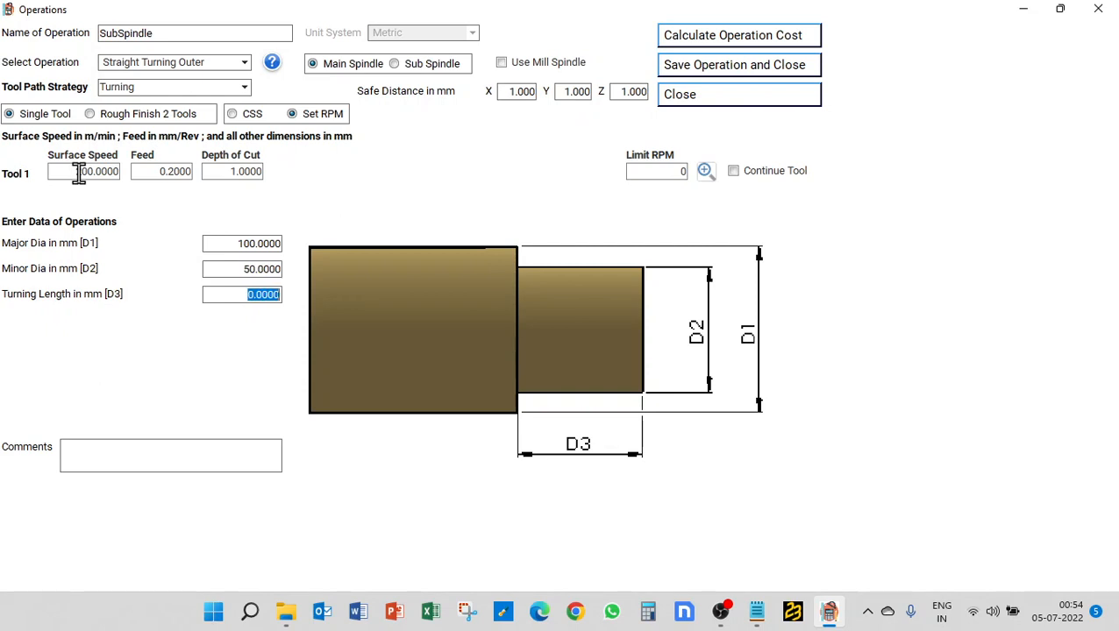
type("150")
key("Tab")
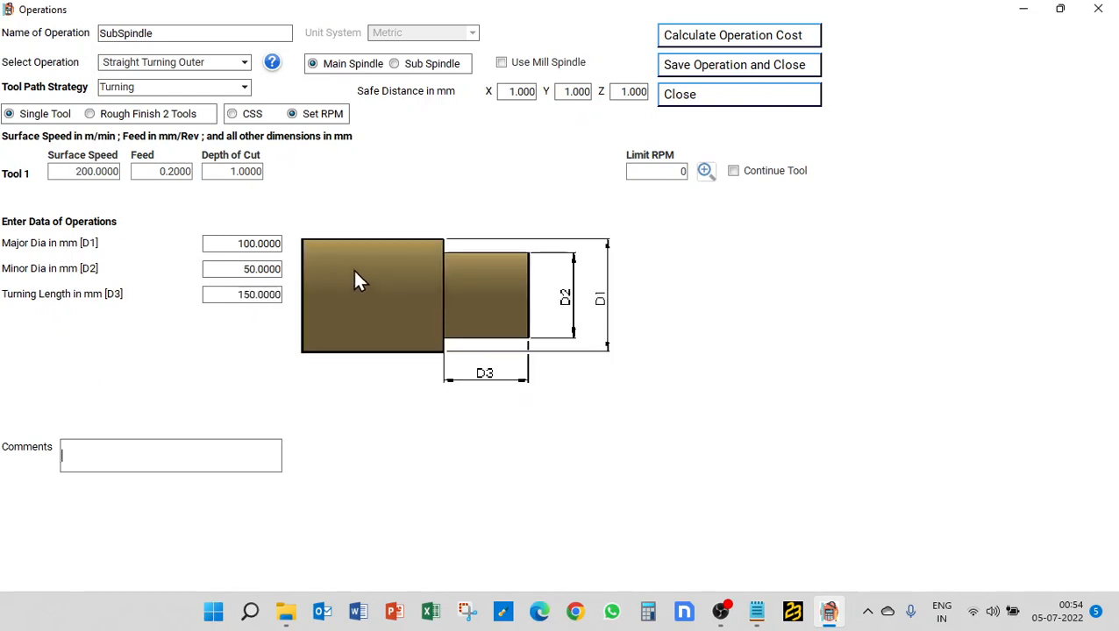
Step: Calculate the cost of the SubSpindle operation and save it to the setup
left_click(692, 41)
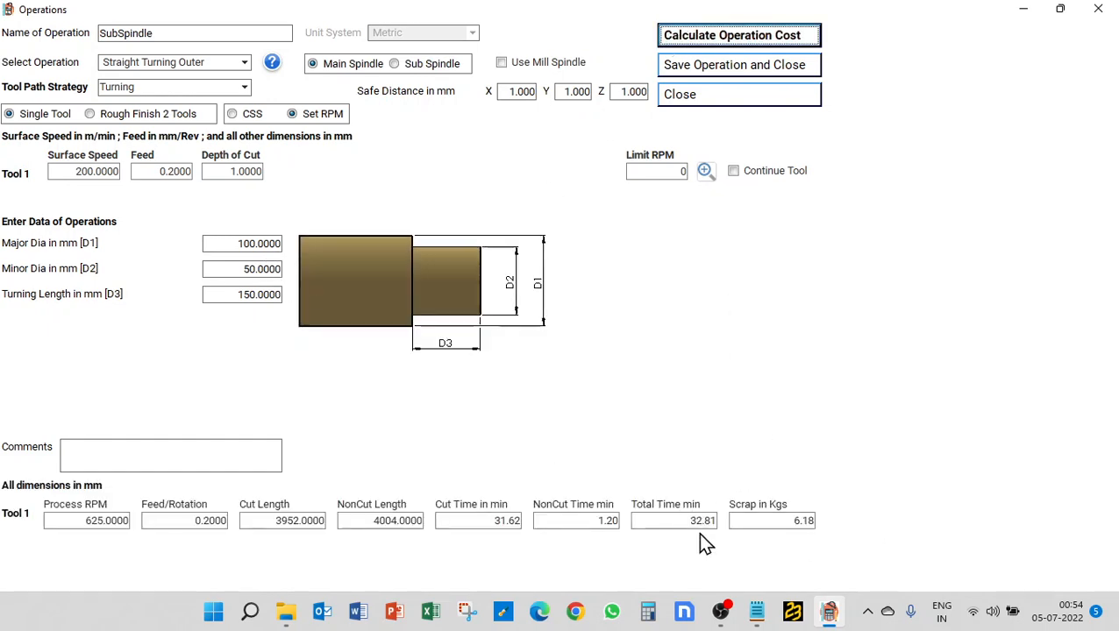
left_click(699, 63)
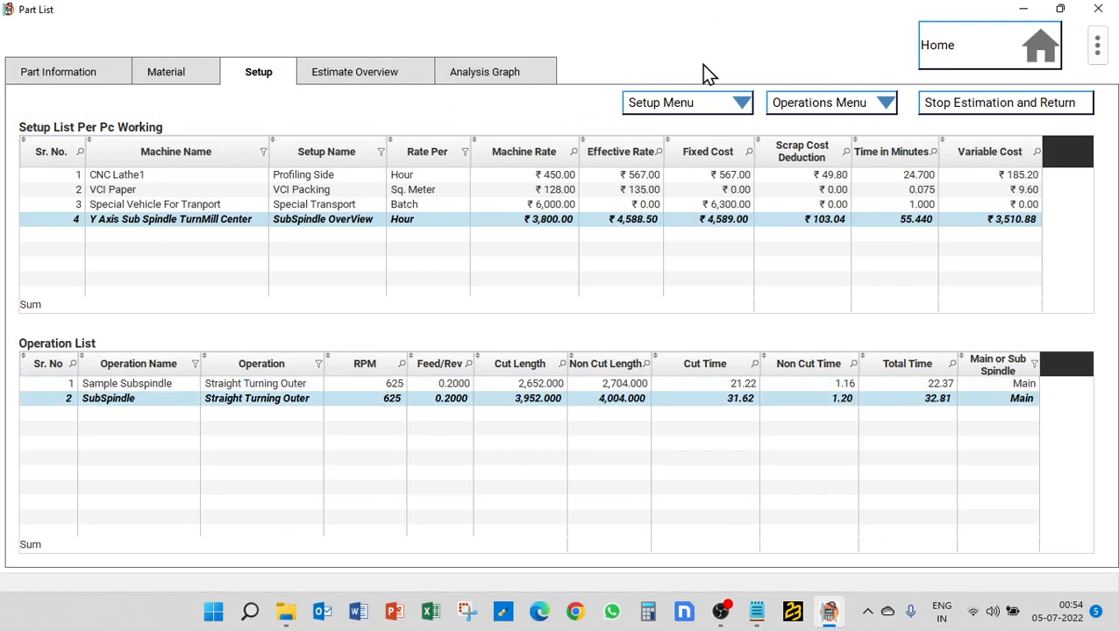
left_click(732, 103)
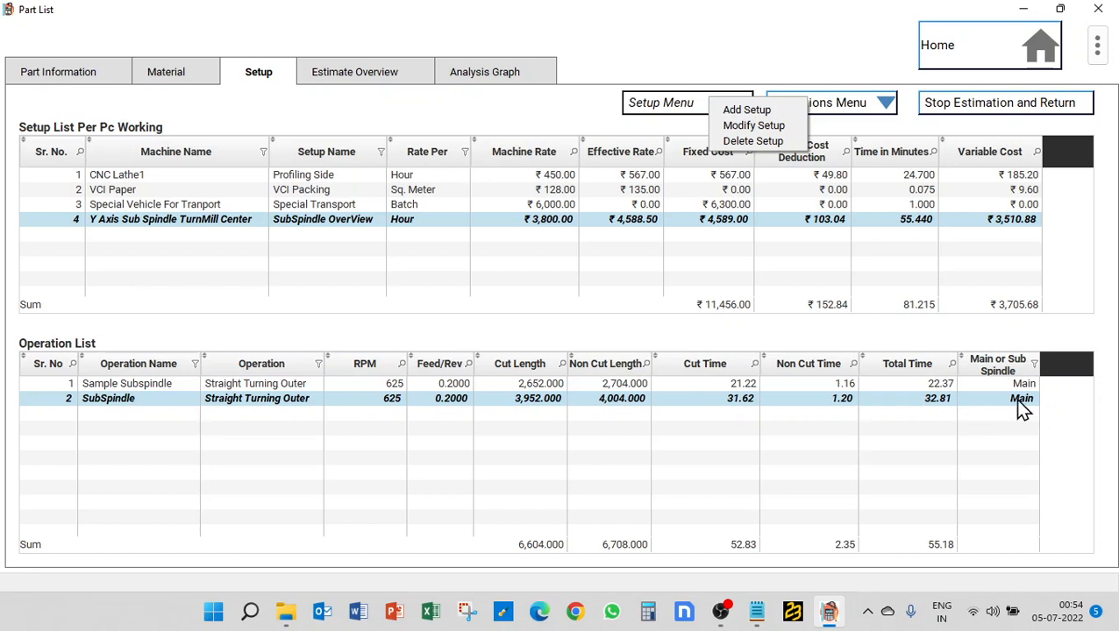
Step: Reassign the second operation of the SubSpindle OverView setup to the Sub Spindle and save it with its cost recalculated
left_click(828, 98)
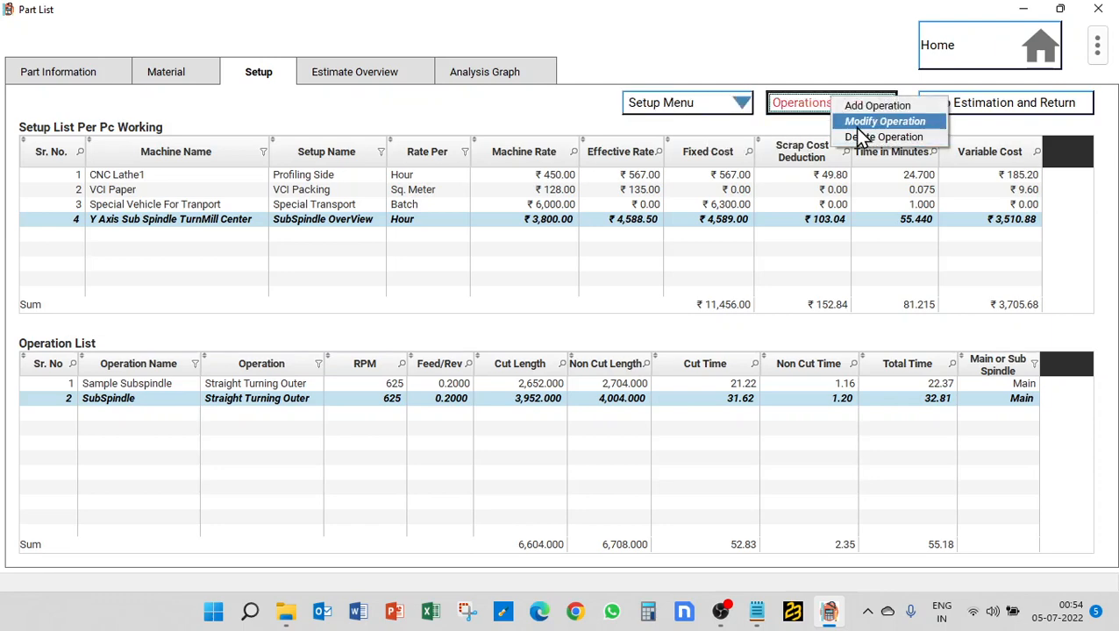
left_click(857, 126)
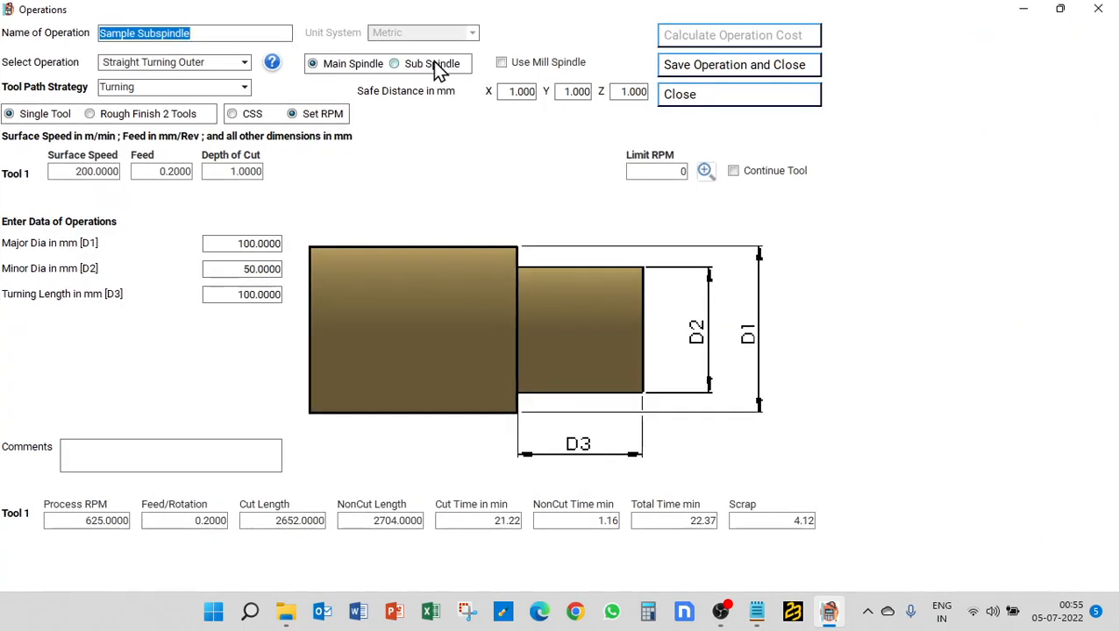
left_click(438, 70)
left_click(592, 345)
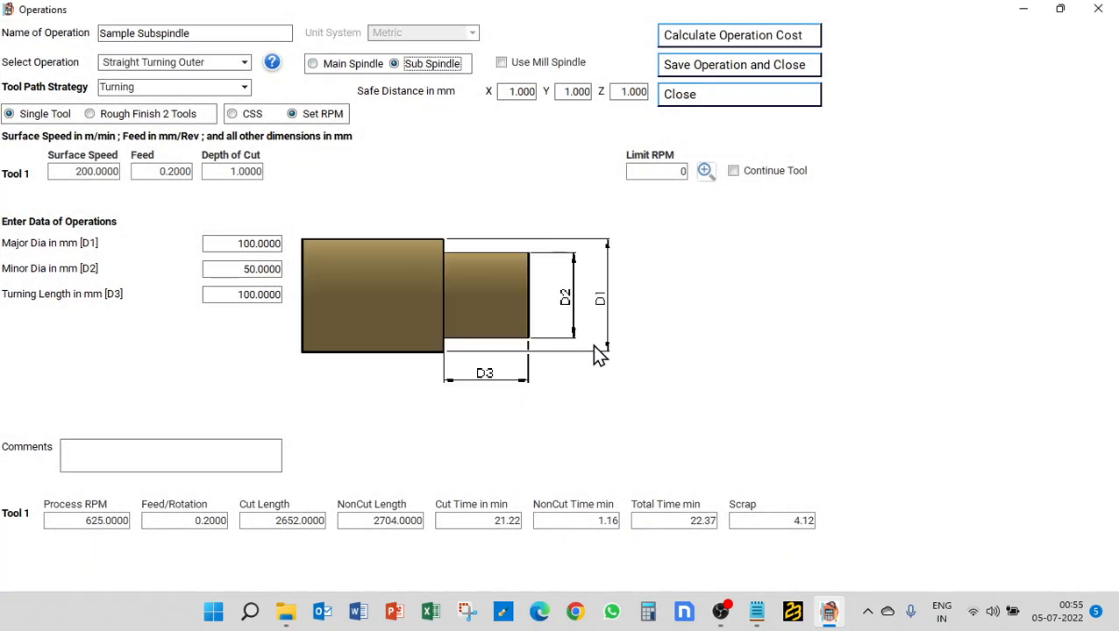
left_click(720, 42)
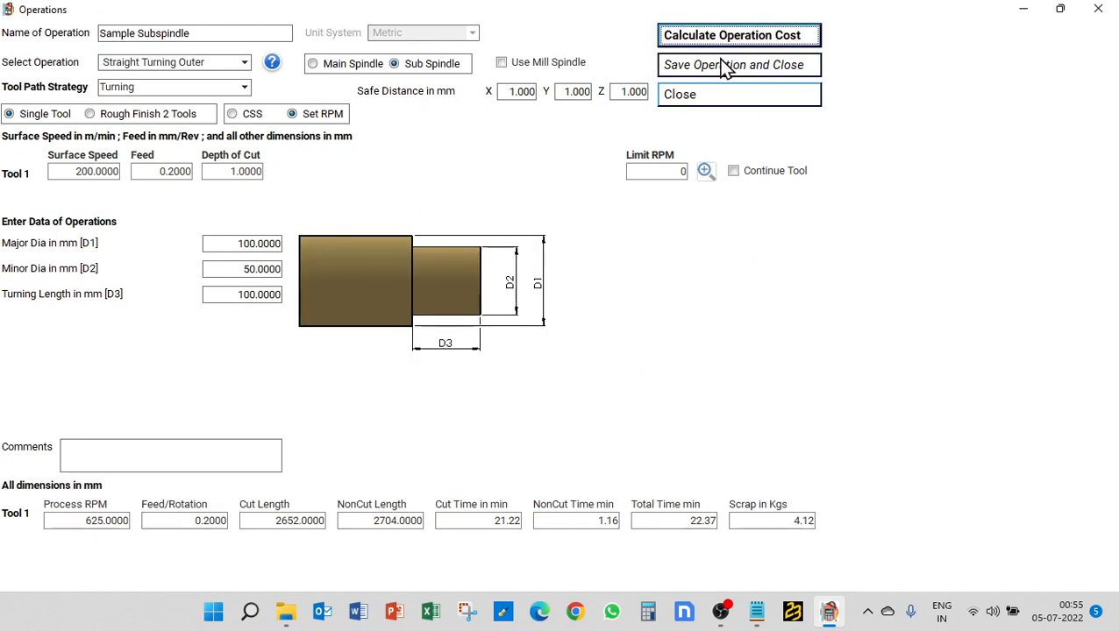
left_click(724, 68)
left_click(727, 107)
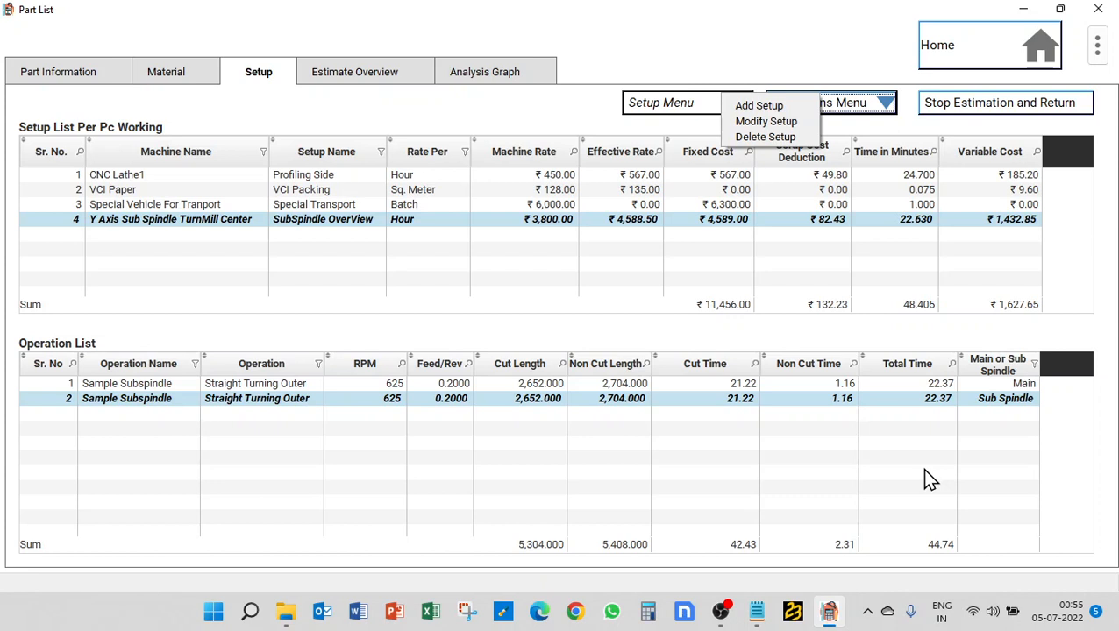
Step: Change the second operation's turning length to 150 mm and save it with its cost recalculated
left_click(884, 103)
left_click(894, 133)
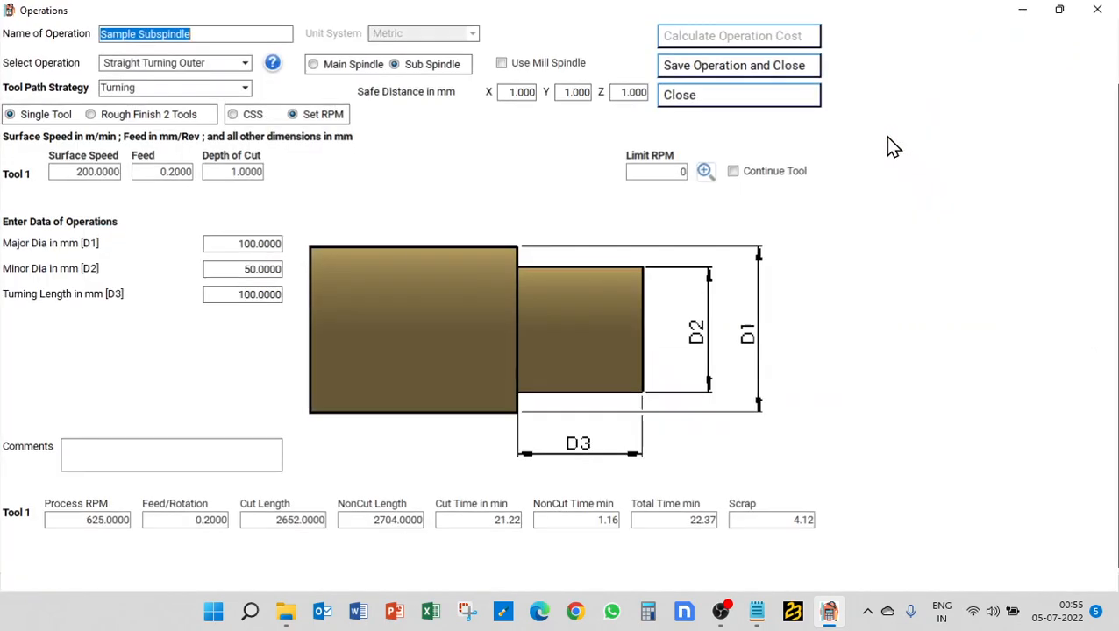
double_click(249, 296)
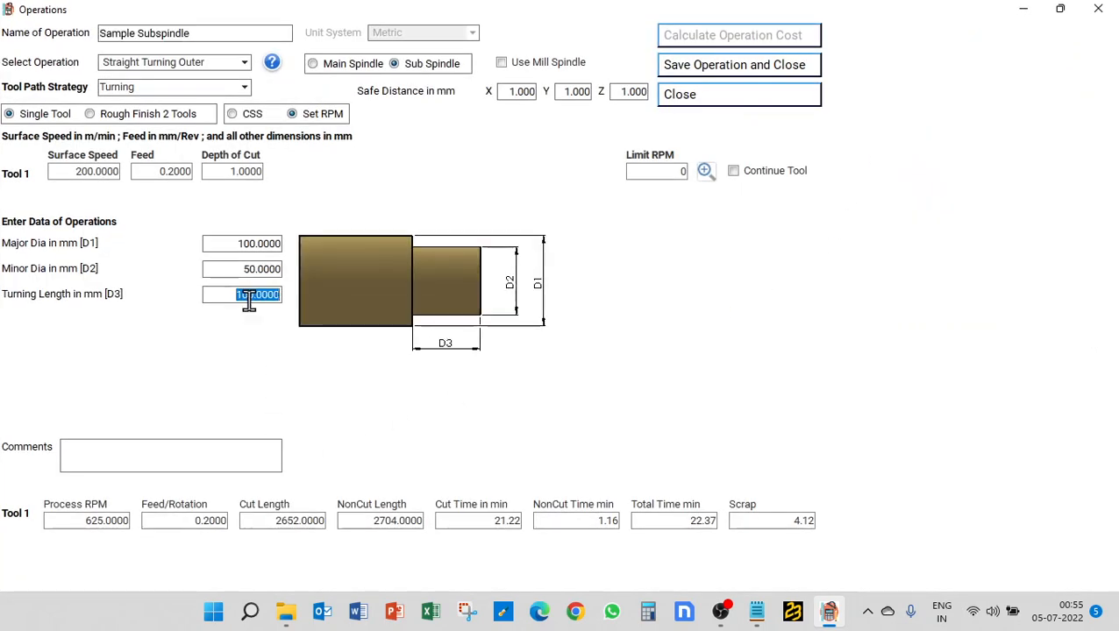
type("1")
key("Return")
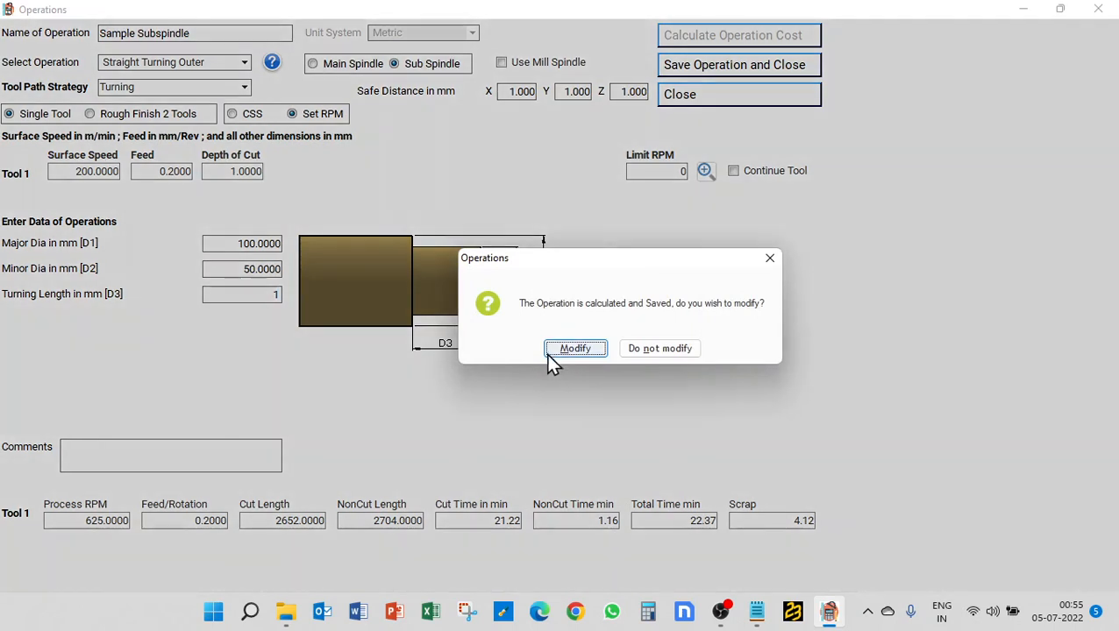
left_click(551, 349)
type("50")
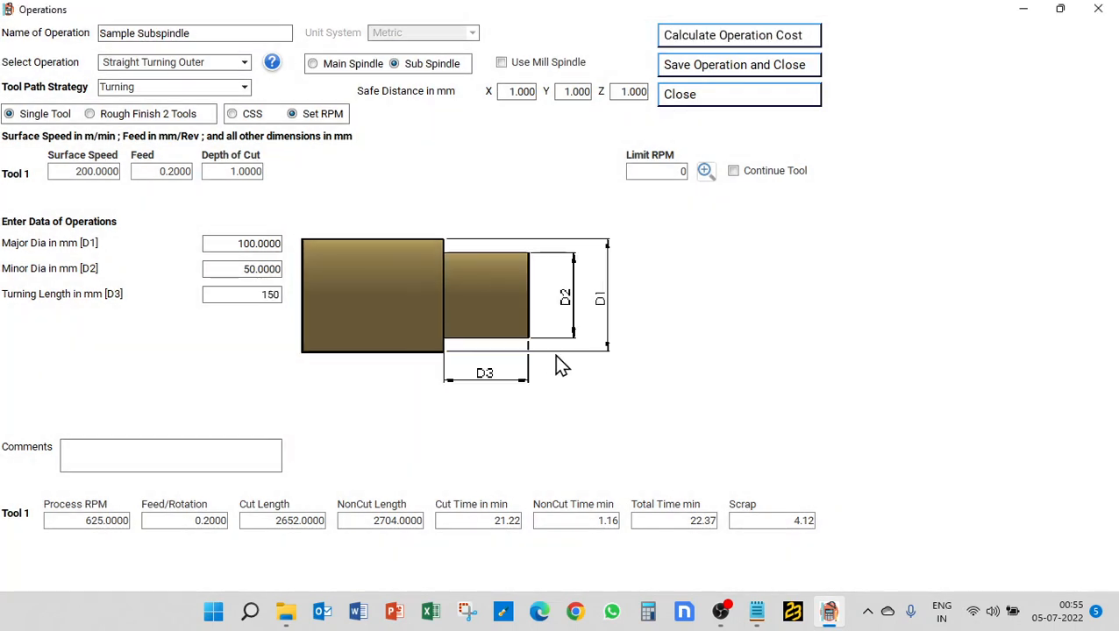
left_click(783, 44)
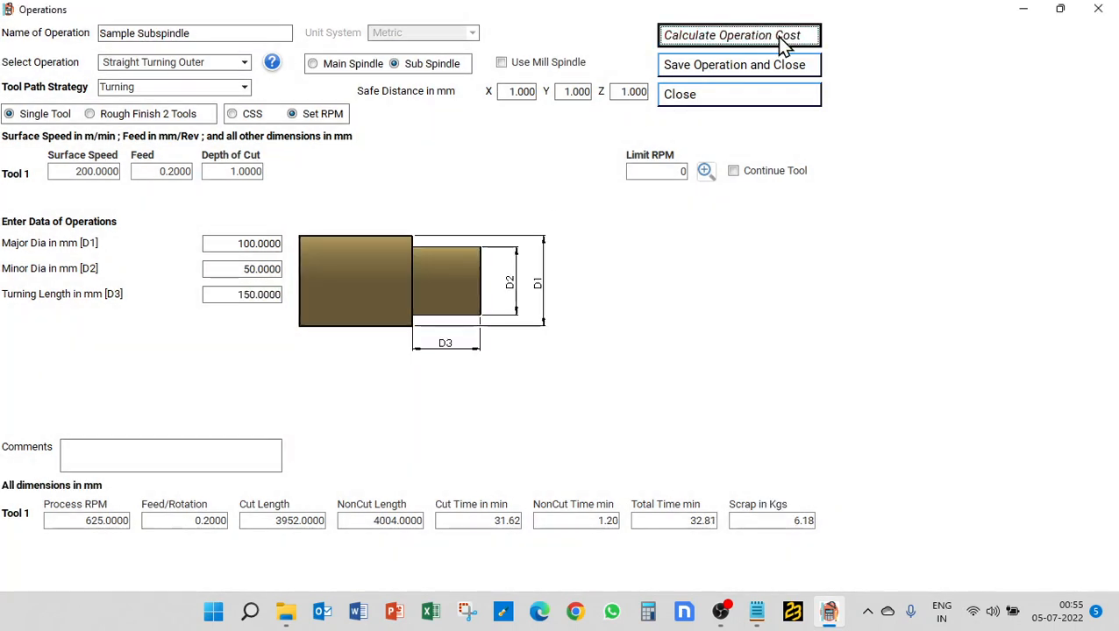
left_click(749, 68)
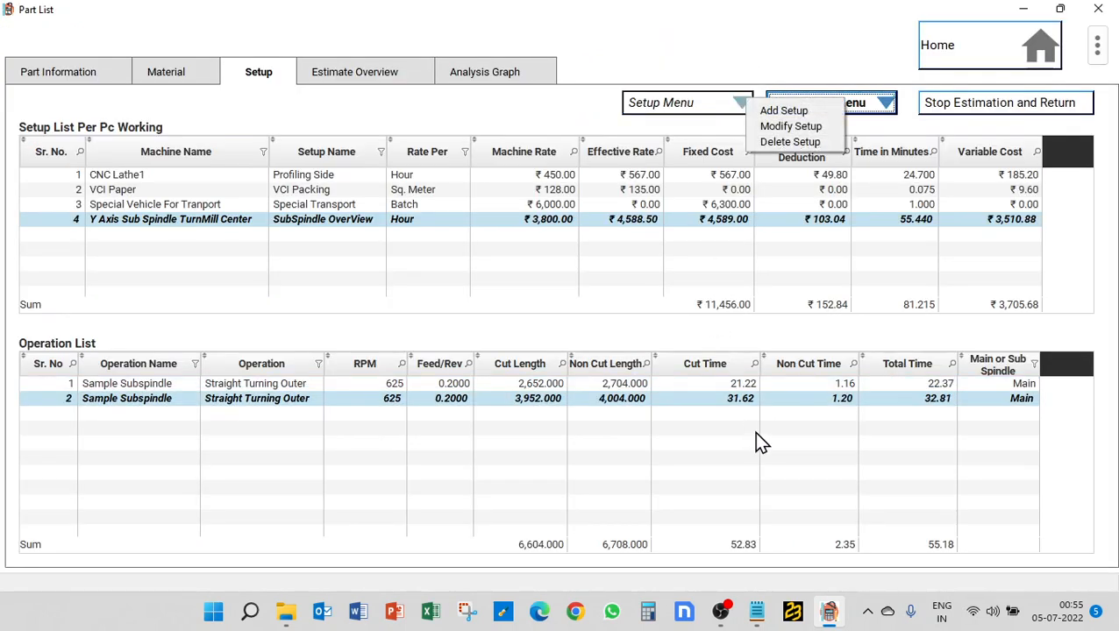
Step: Reopen the second operation to check its spindle assignment and close it without changes
left_click(876, 109)
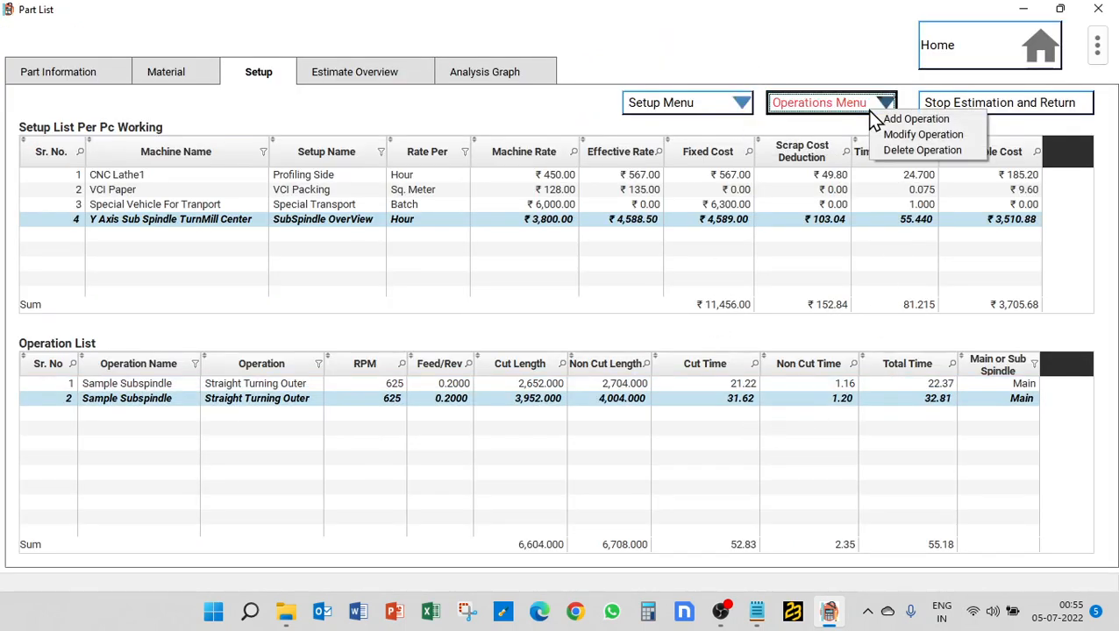
left_click(896, 136)
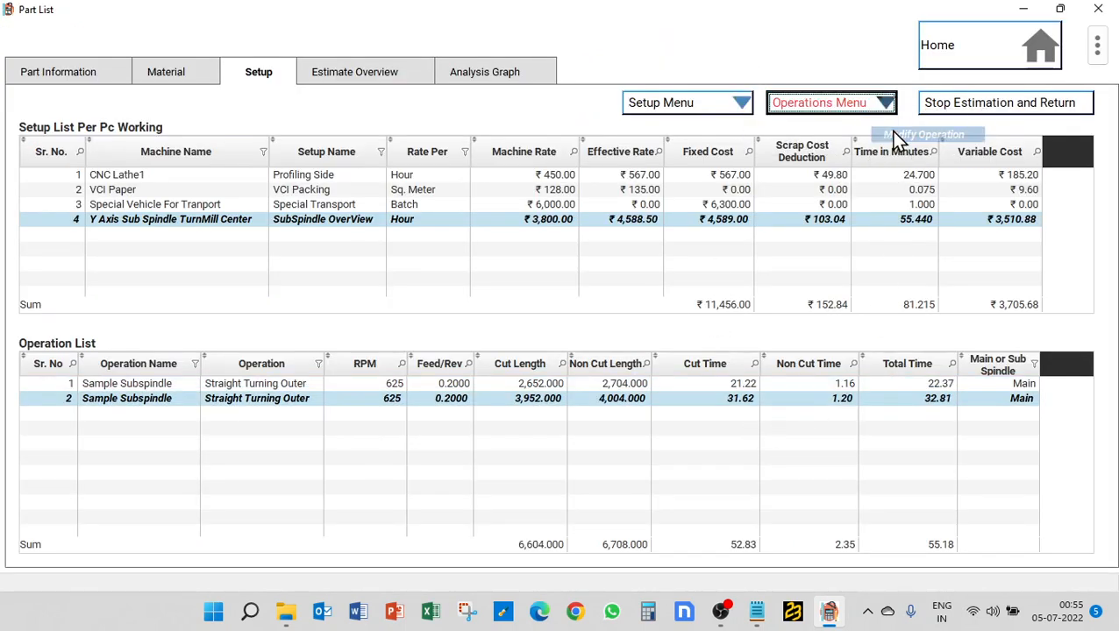
left_click(753, 95)
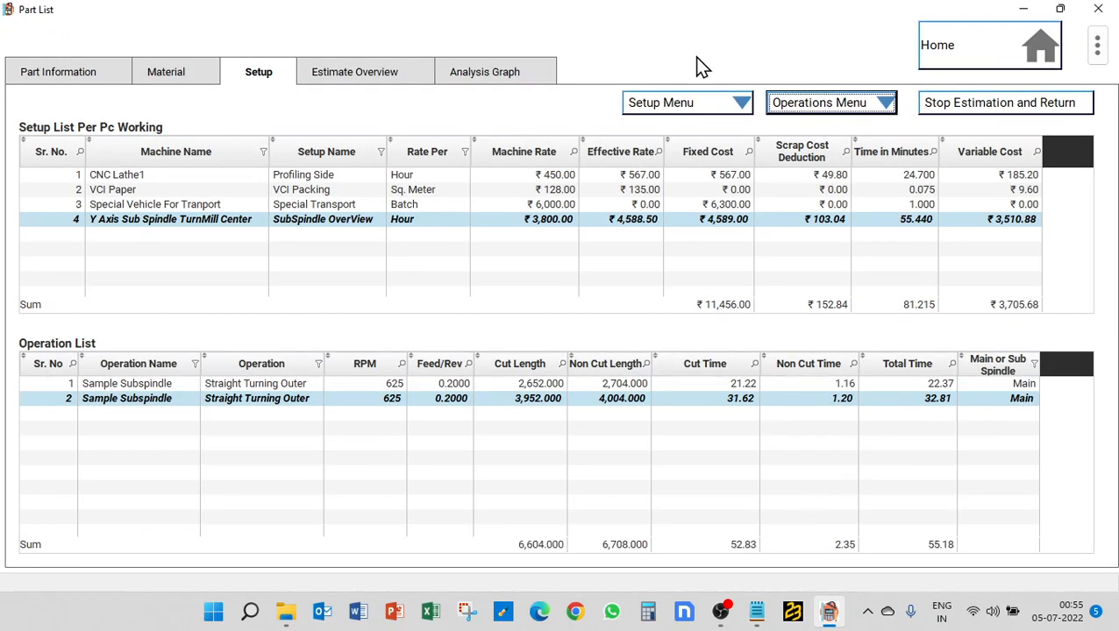
Step: Modify the second operation to use CSS instead of a set RPM, keeping it on the Sub Spindle
left_click(699, 99)
left_click(814, 111)
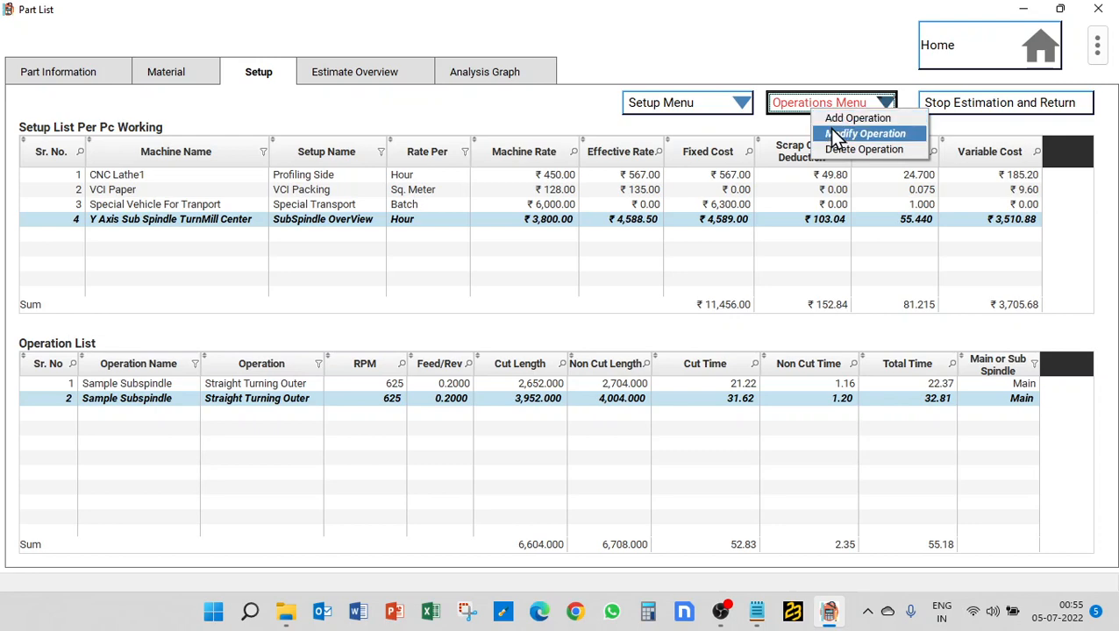
left_click(833, 137)
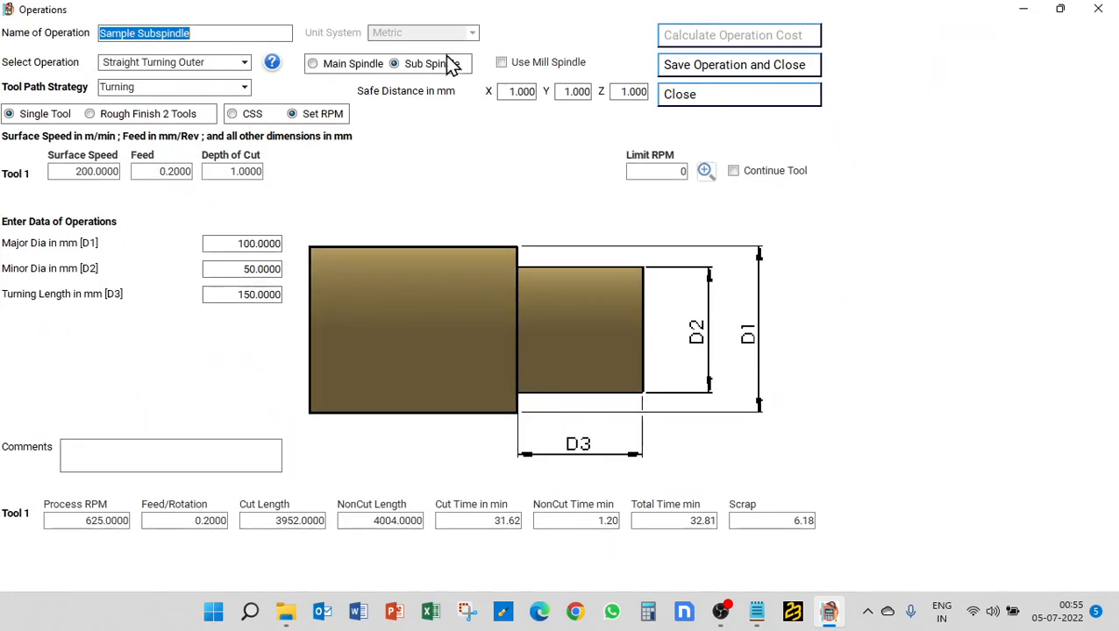
left_click(429, 65)
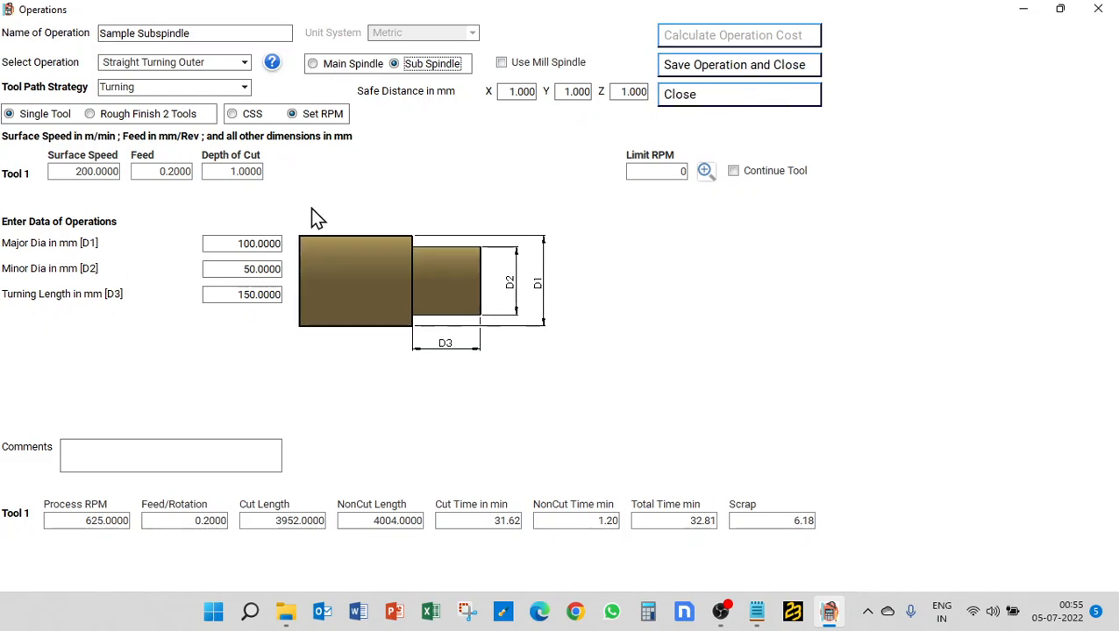
left_click(225, 296)
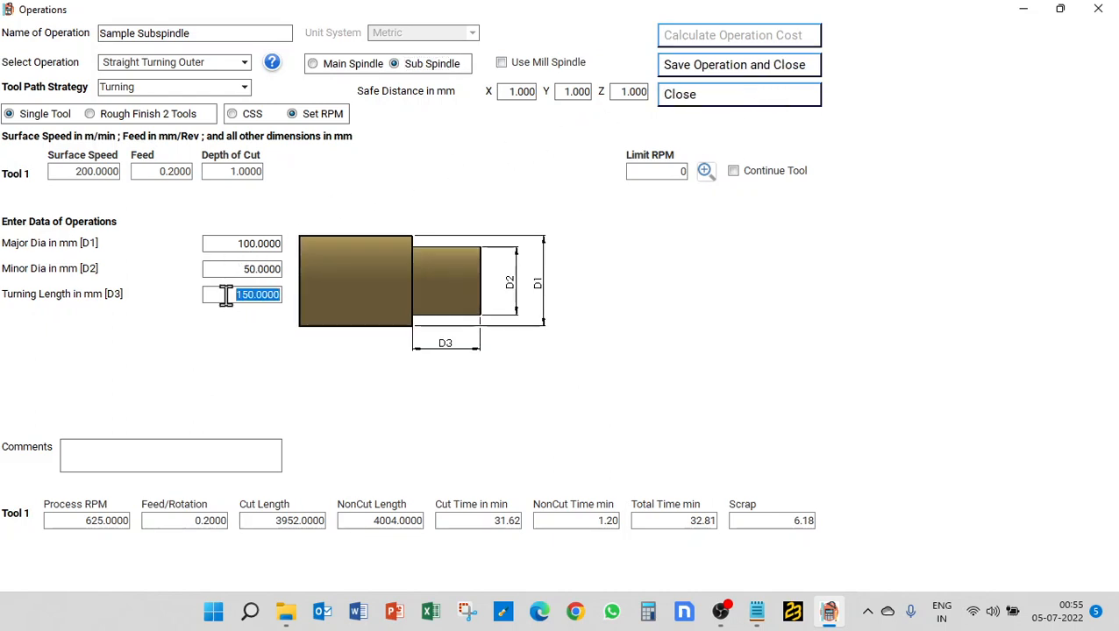
left_click(251, 114)
left_click(576, 349)
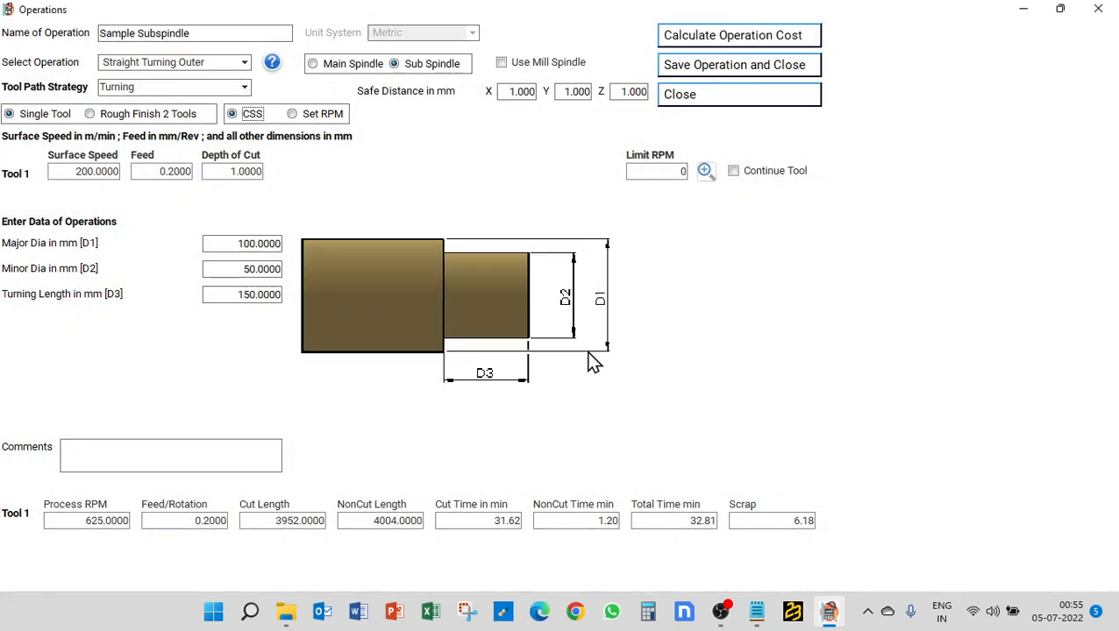
Step: Recalculate the second operation's cost with CSS, save it, and review the setup's operation times
left_click(761, 43)
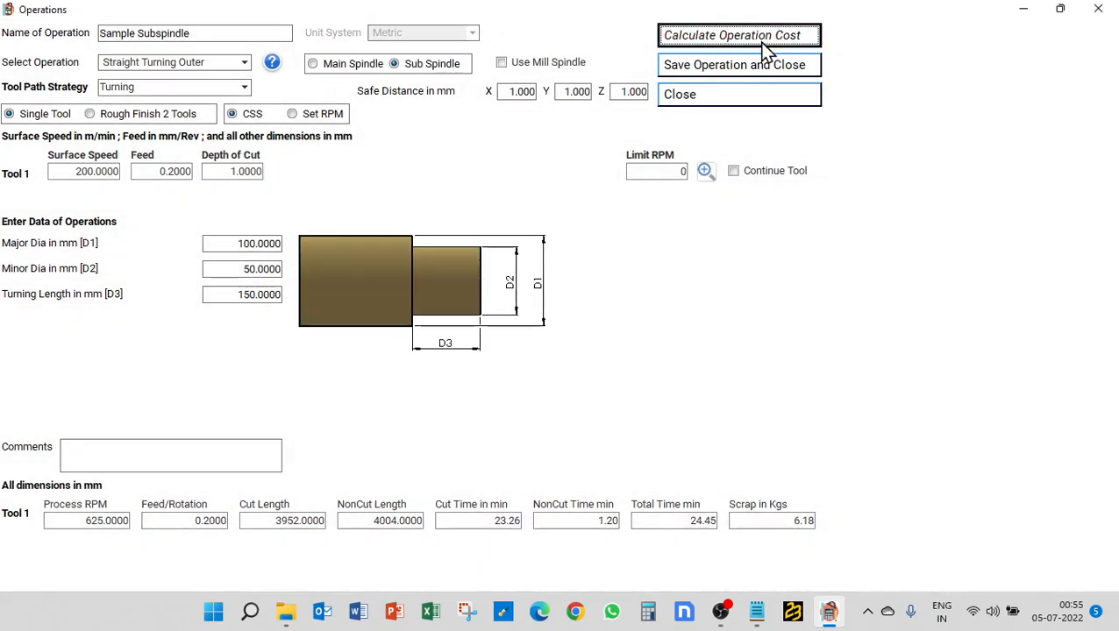
left_click(761, 74)
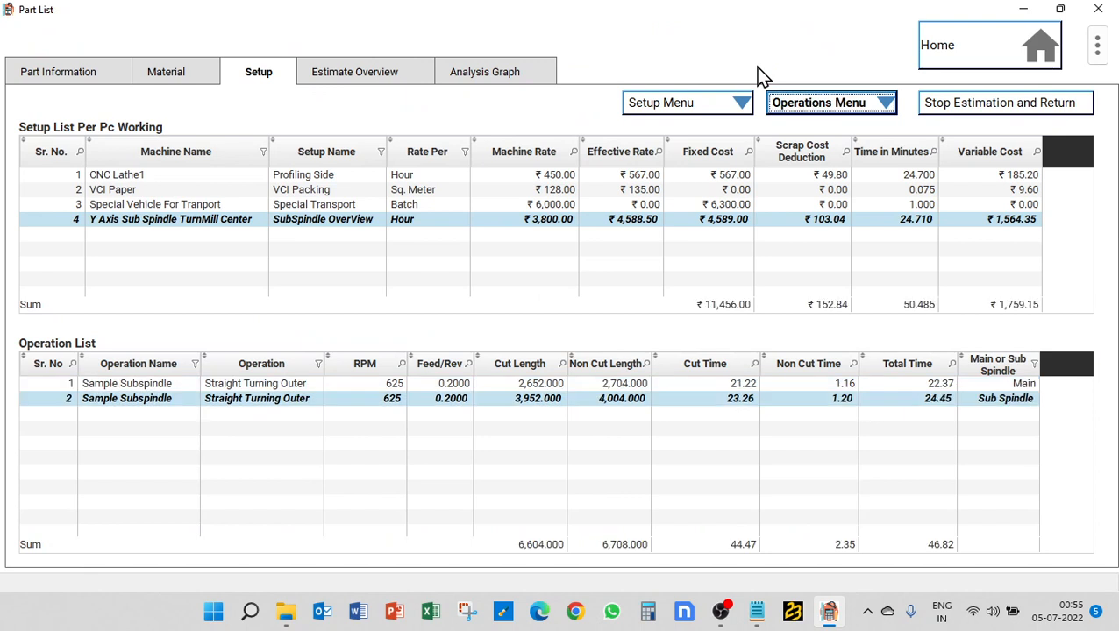
left_click(776, 103)
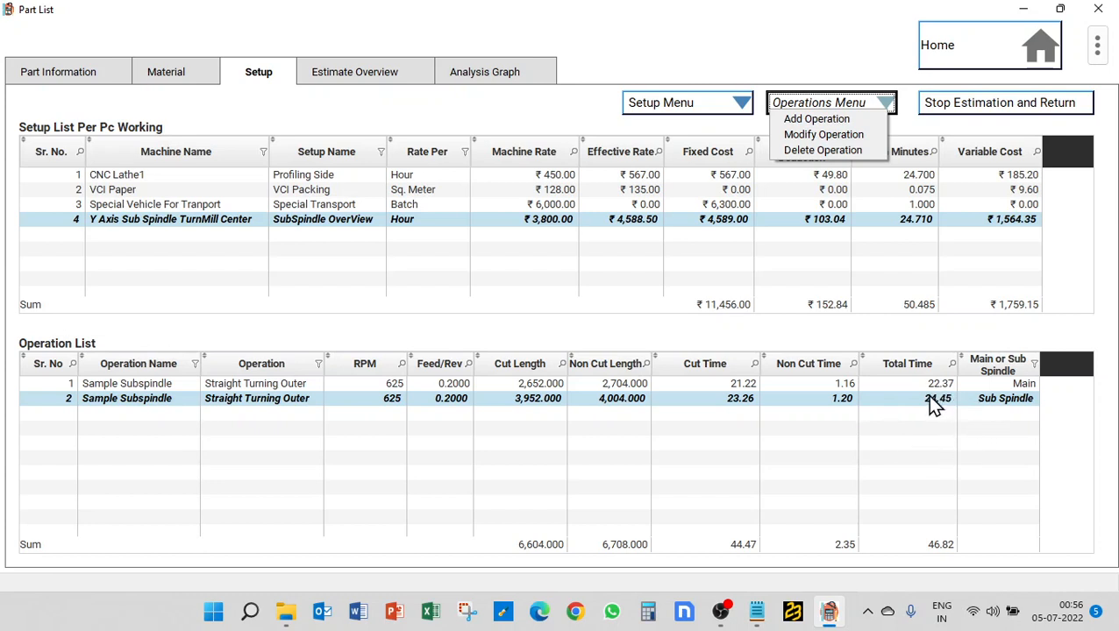
left_click(924, 219)
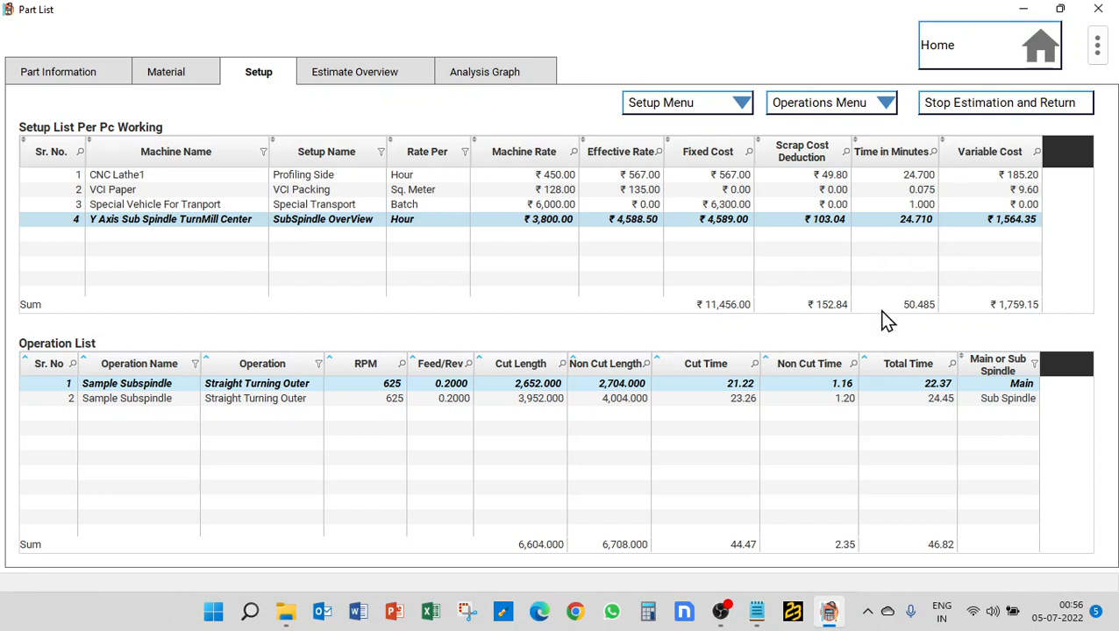
Step: Add a new operation named "Milling Sub Spindle" to the SubSpindle OverView setup
left_click(859, 110)
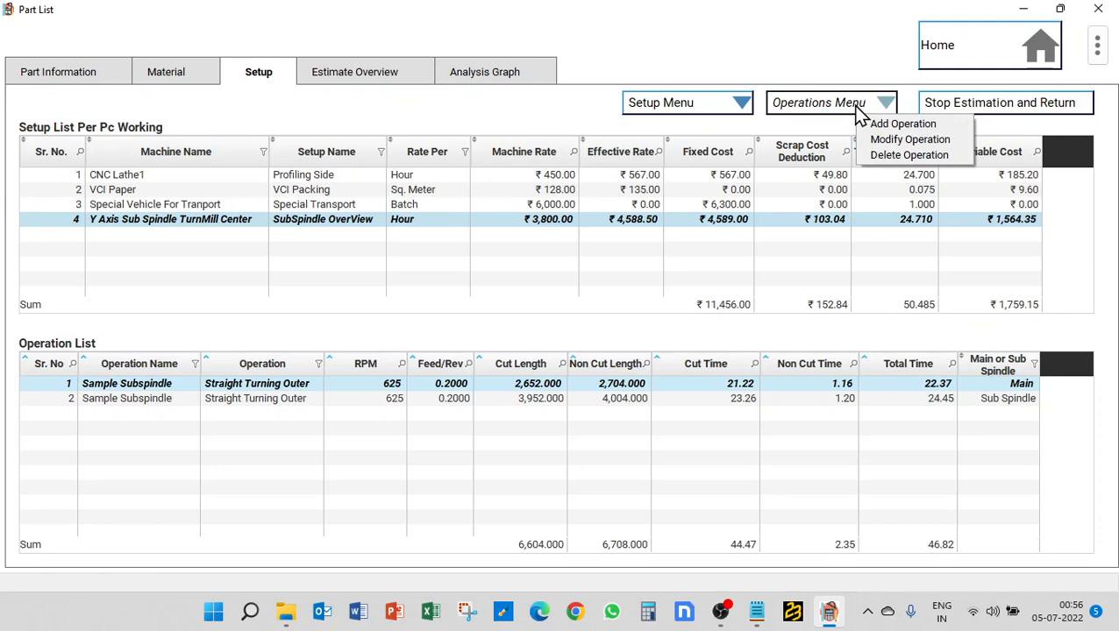
left_click(877, 128)
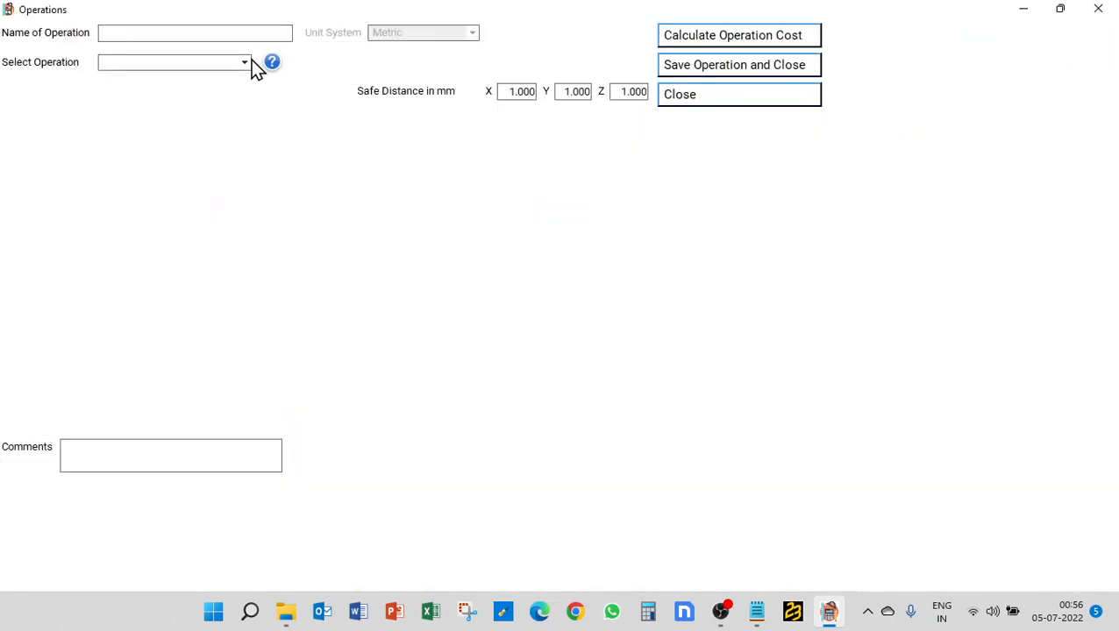
type("Milling Sub Spindle")
Step: Set the Milling Sub Spindle operation to Face Milling with the ZigZag tool path strategy
left_click(206, 62)
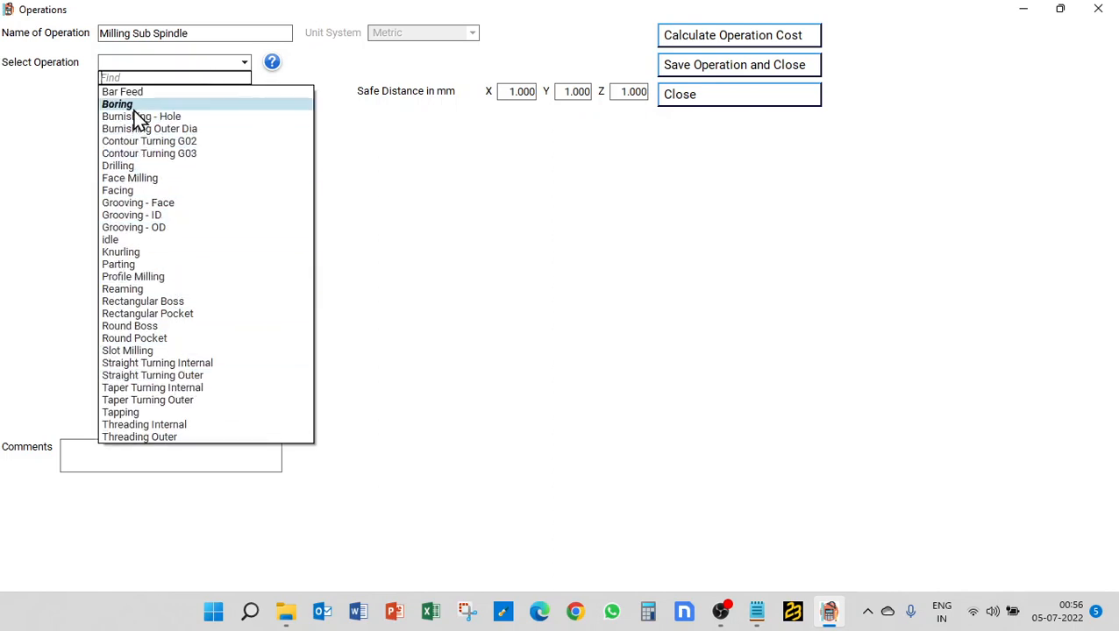
left_click(127, 178)
left_click(186, 87)
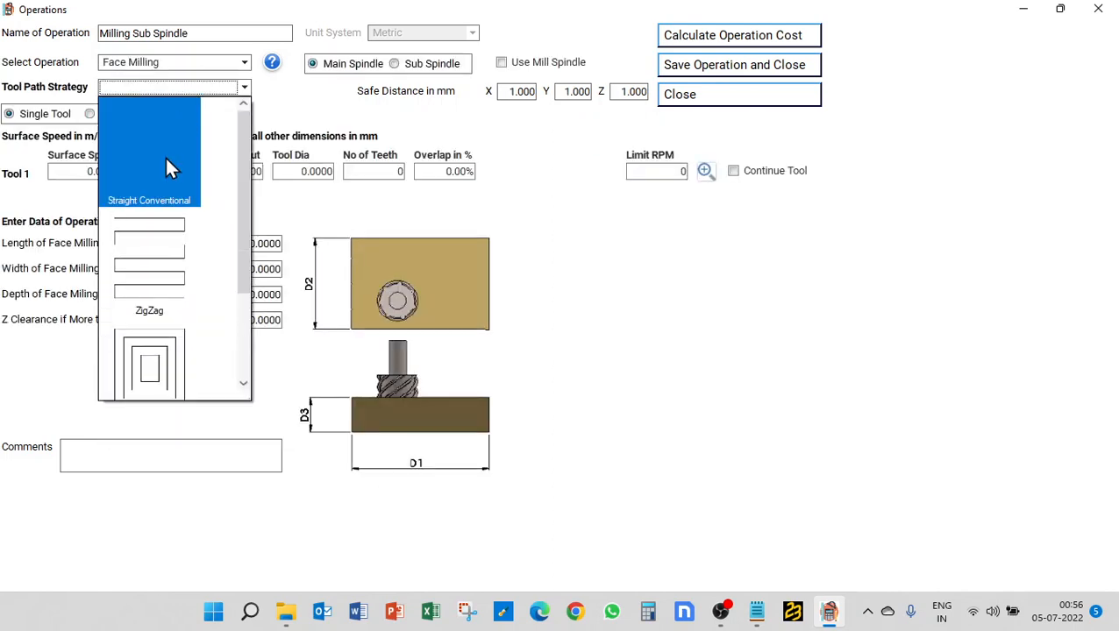
left_click(155, 243)
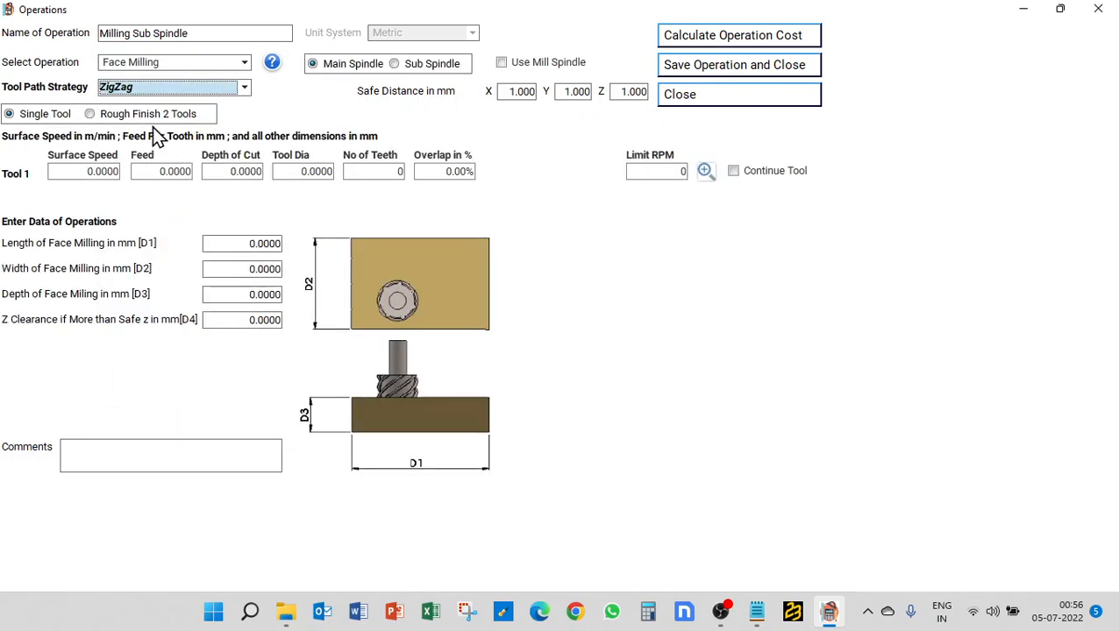
Step: Enter a surface speed of 180 m/min, feed of 0.18 mm per tooth and depth of cut of 1 mm for Tool 1
left_click(84, 173)
type("180")
key("Tab")
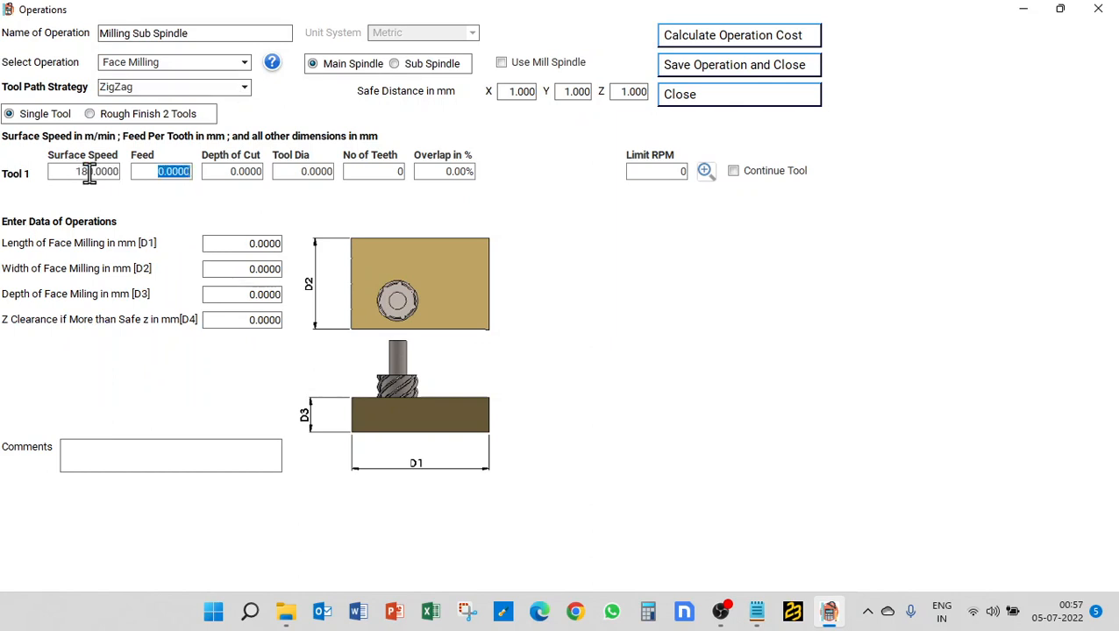
type(".25")
key("BackSpace")
key("BackSpace")
type("18")
key("Tab")
type("1")
key("Tab")
Step: Set Tool 1's diameter to 25 mm, its number of teeth to 4 and the overlap to 100%
type("25")
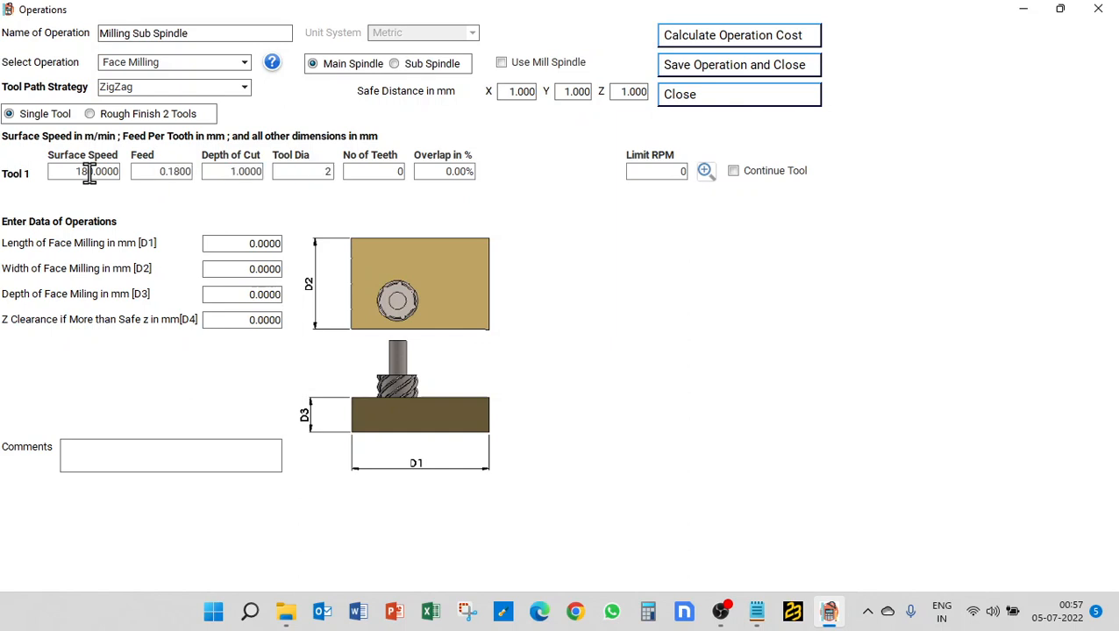
key("Tab")
type("4")
key("Tab")
type("100")
key("Tab")
key("Tab")
key("Tab")
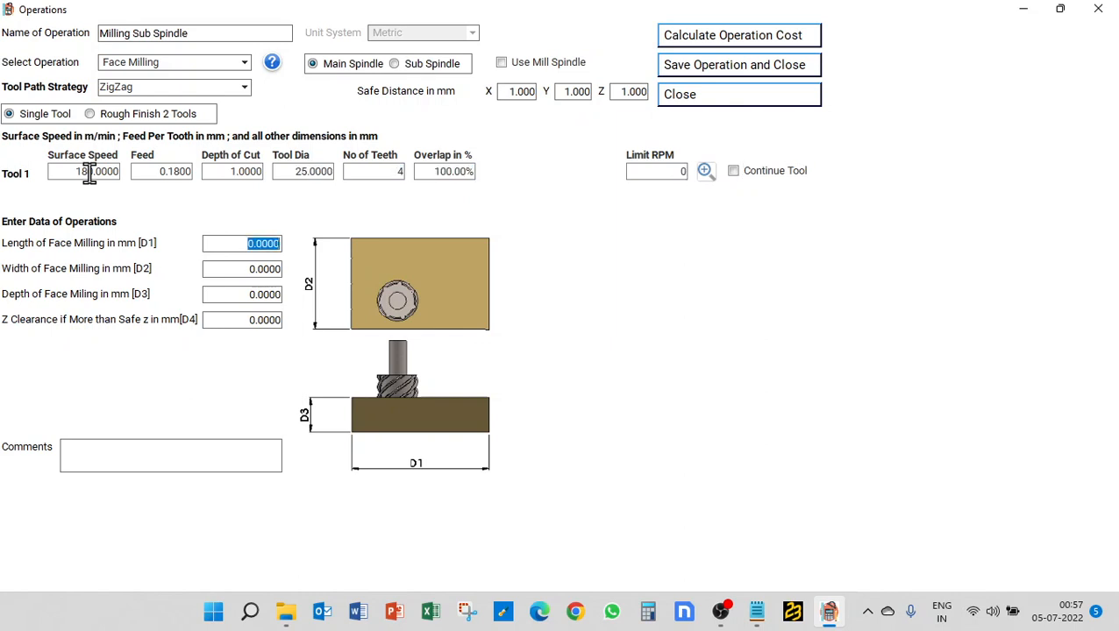
Step: Enter a face milling length of 100 mm, width of 250 mm and depth of 3 mm, and calculate the operation cost
type("100")
key("Tab")
type("250")
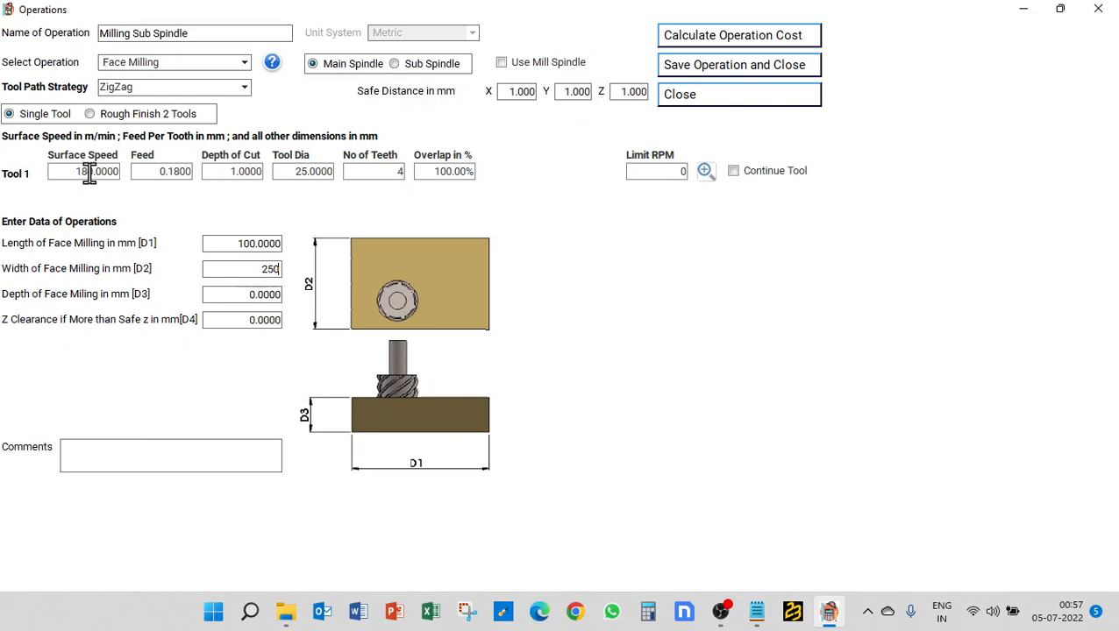
key("Tab")
type("3")
key("Tab")
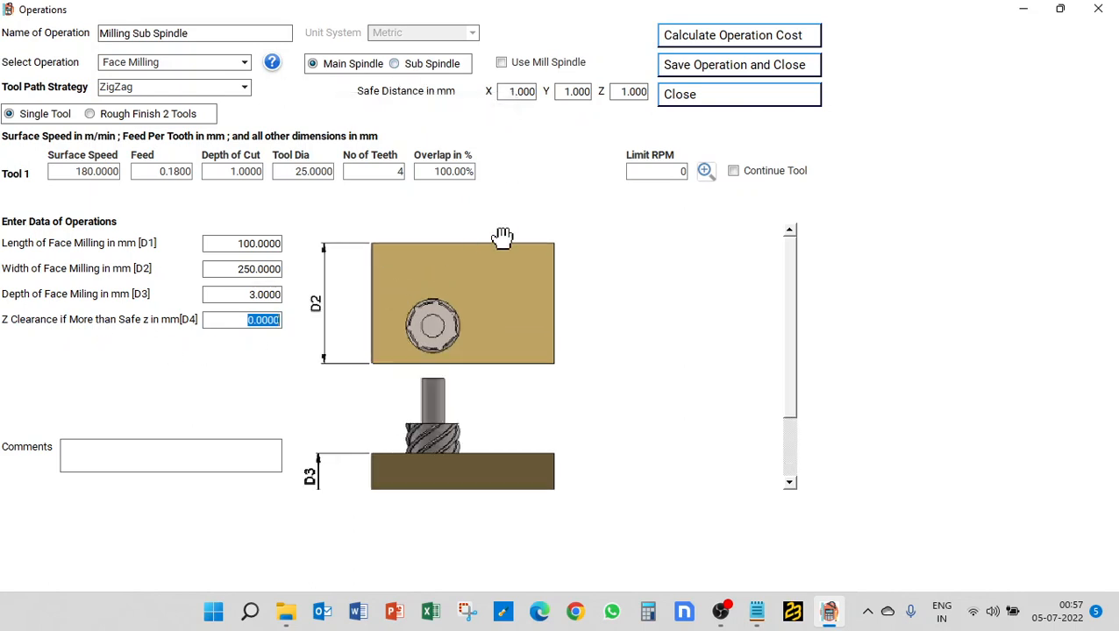
left_click(733, 43)
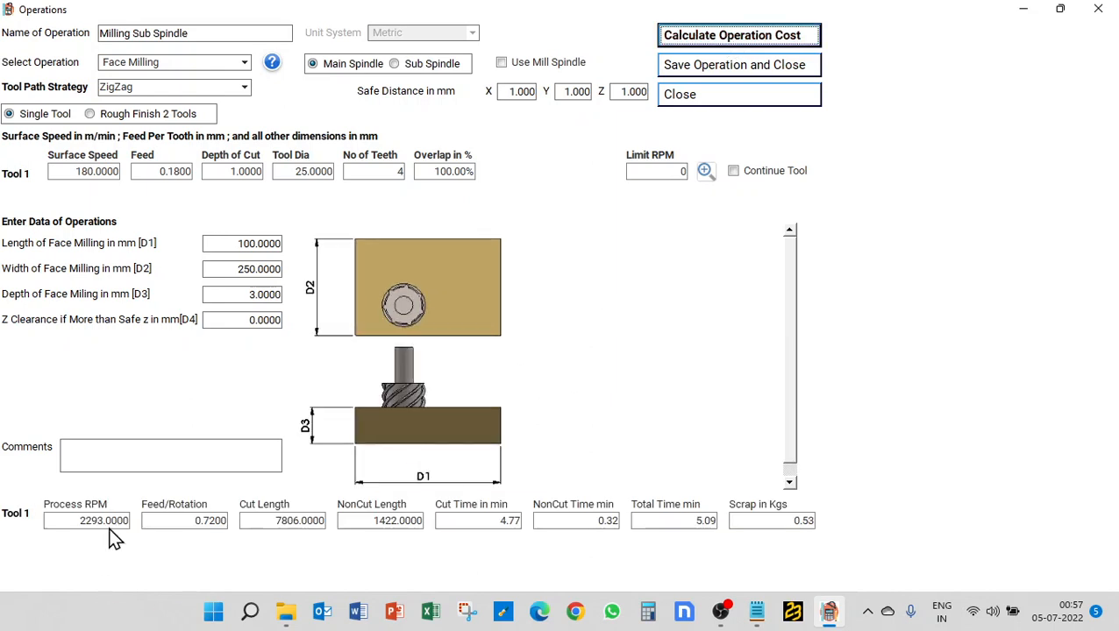
Step: Recalculate the face milling cost at a surface speed of 800 m/min, first on the Main Spindle and again on the Sub Spindle
left_click(75, 171)
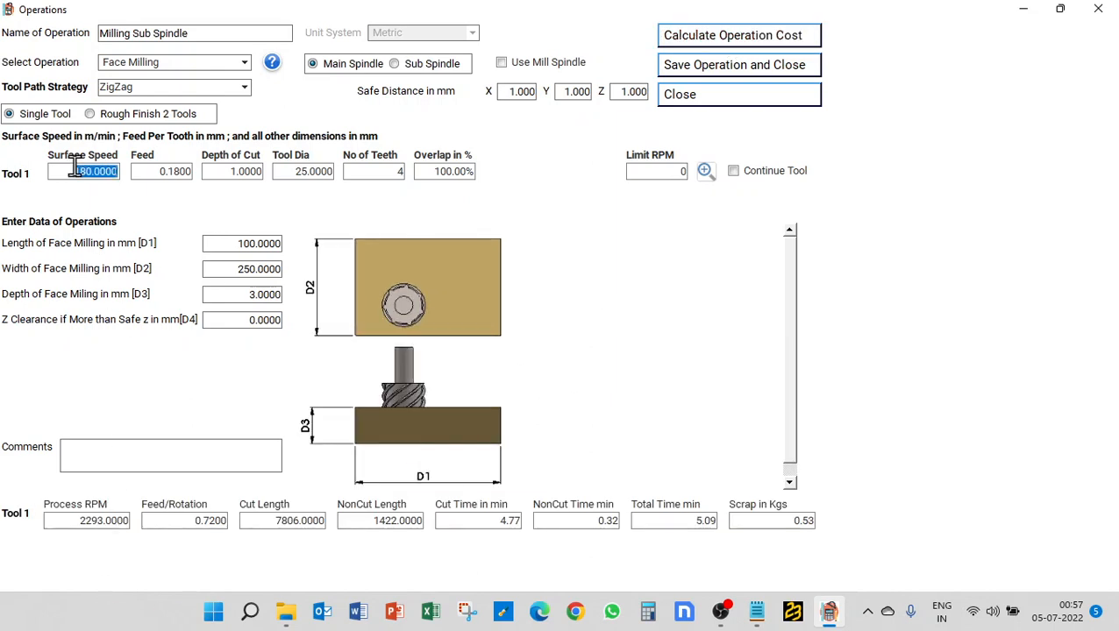
type("800")
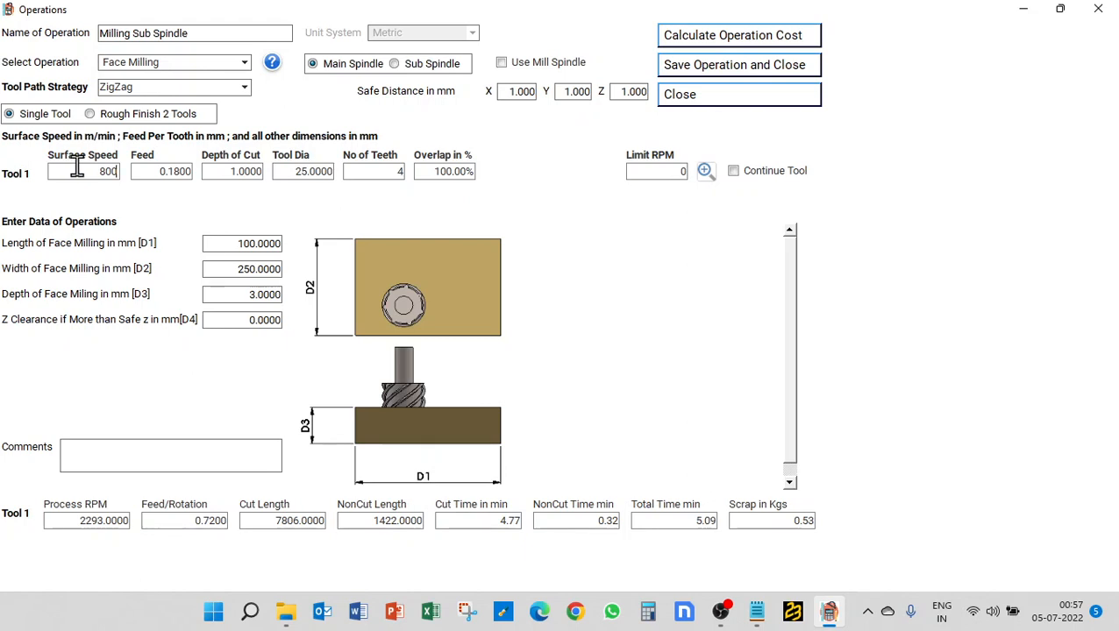
left_click(741, 40)
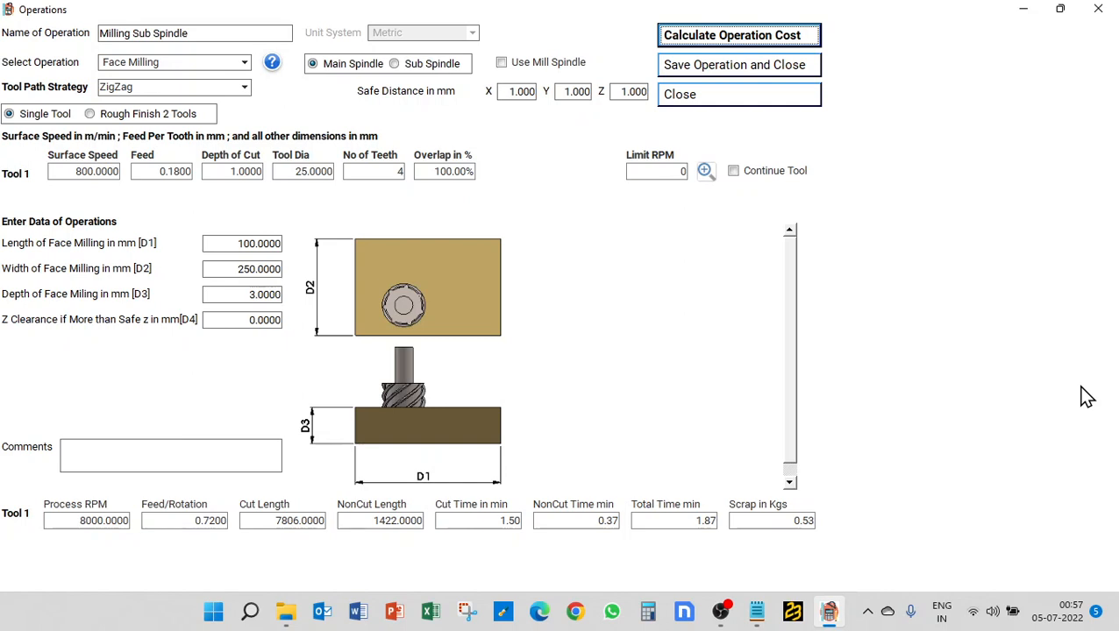
left_click(395, 64)
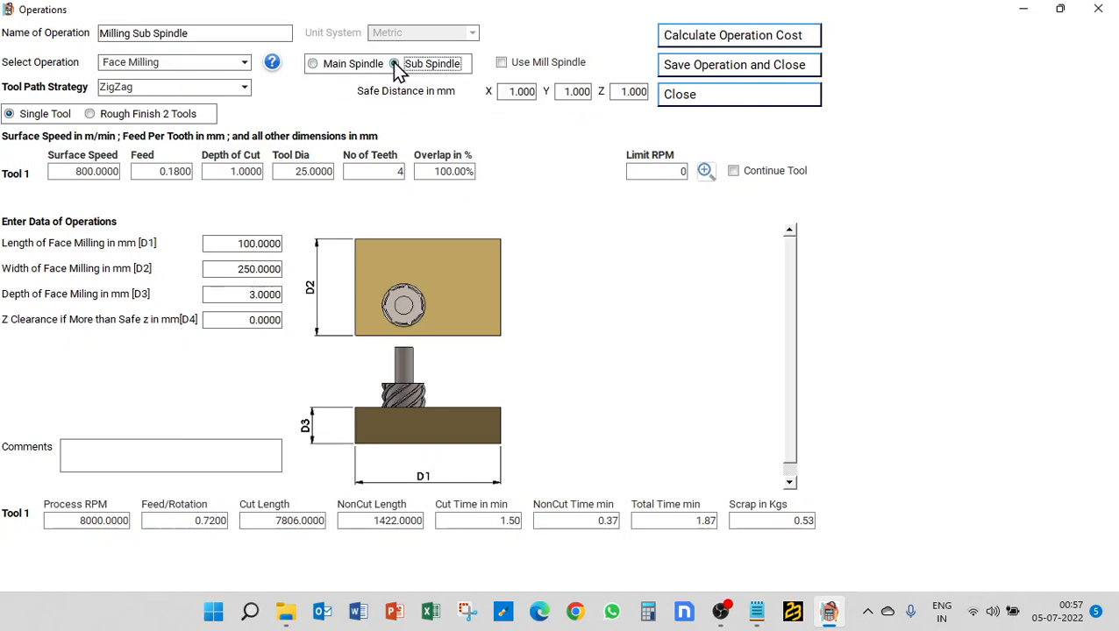
left_click(763, 39)
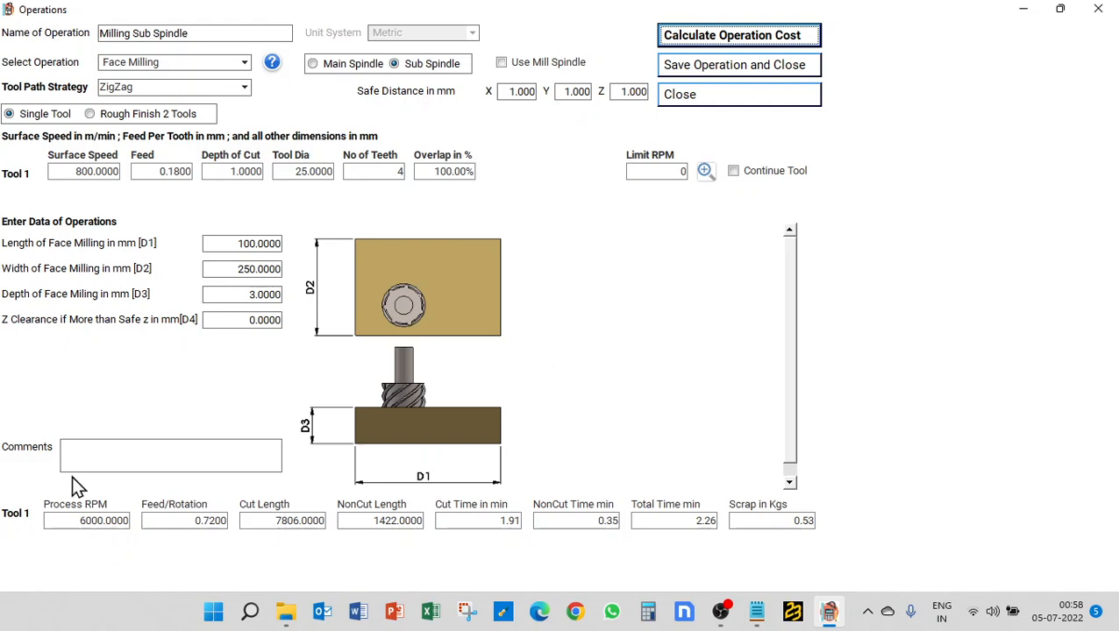
Step: Change the operation type to Tapping with the Direct Tap G32 strategy
left_click(180, 72)
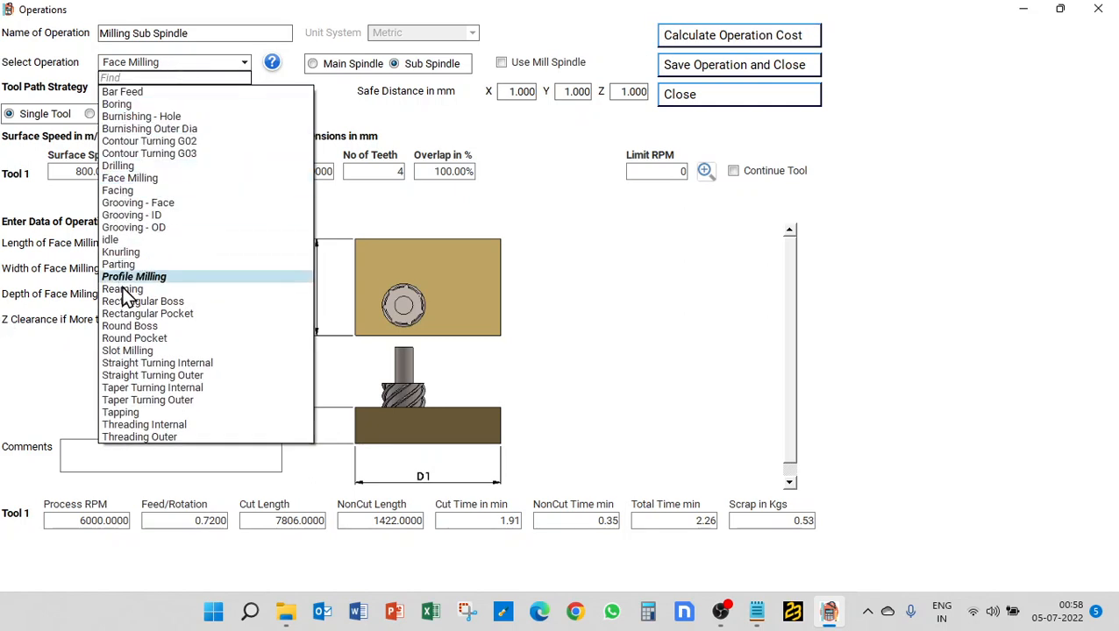
left_click(162, 413)
left_click(167, 88)
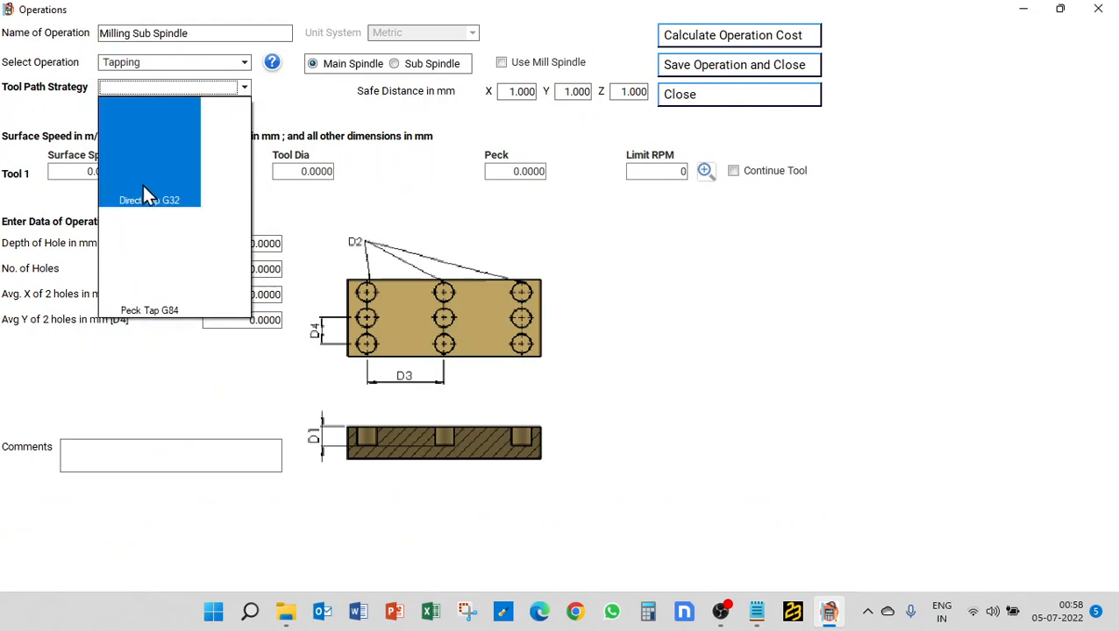
left_click(144, 193)
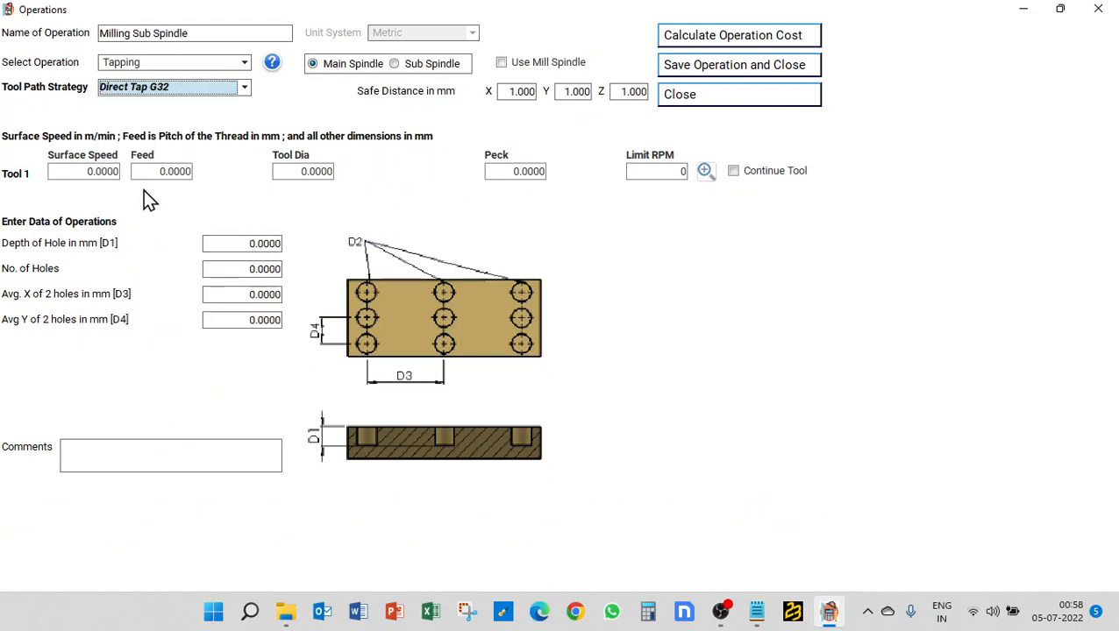
Step: Enter a tapping surface speed of 80 m/min, thread pitch of 1.2 mm and tool diameter of 10 mm
left_click(88, 171)
type("80")
key("Tab")
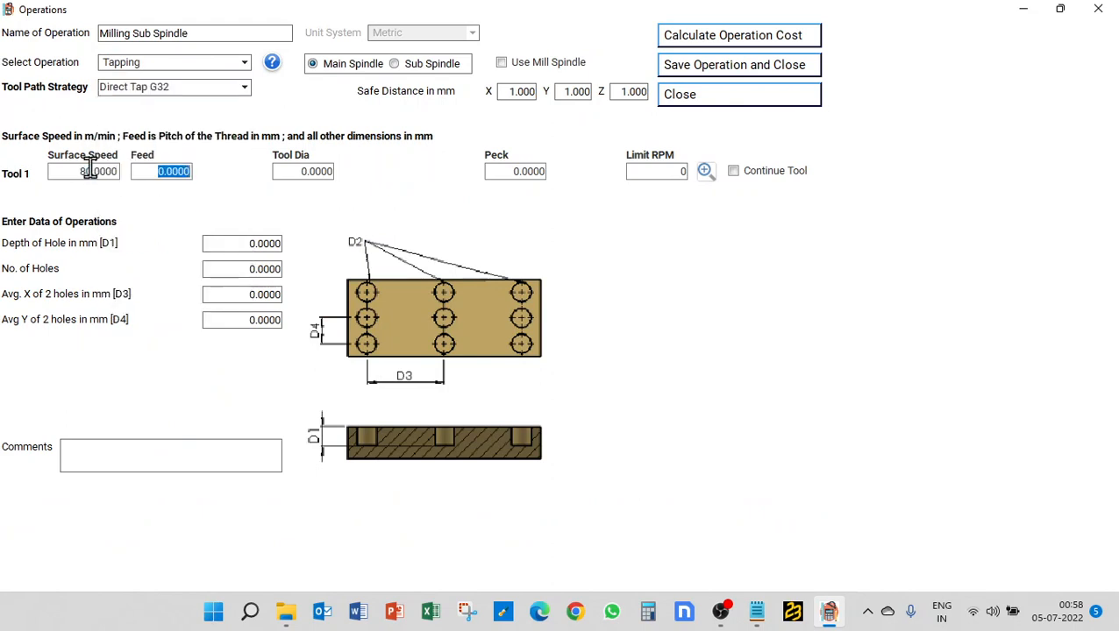
type("1.2")
key("Tab")
type("10")
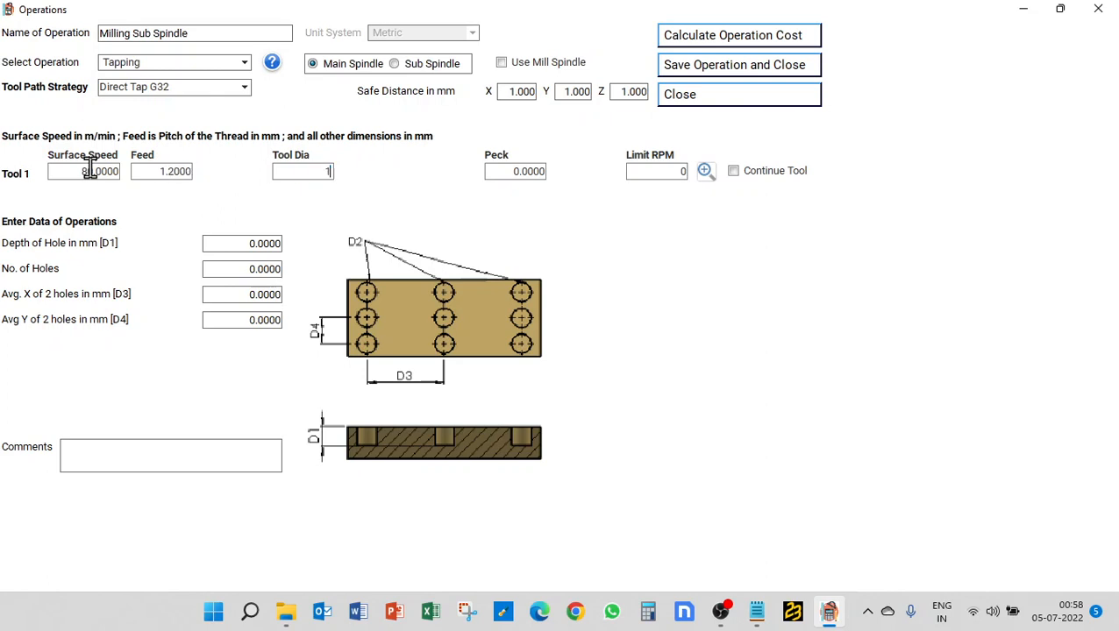
Step: Set the tapped hole depth to 50 mm and calculate the operation cost on the Main Spindle
key("Tab")
key("Tab")
key("Tab")
key("Tab")
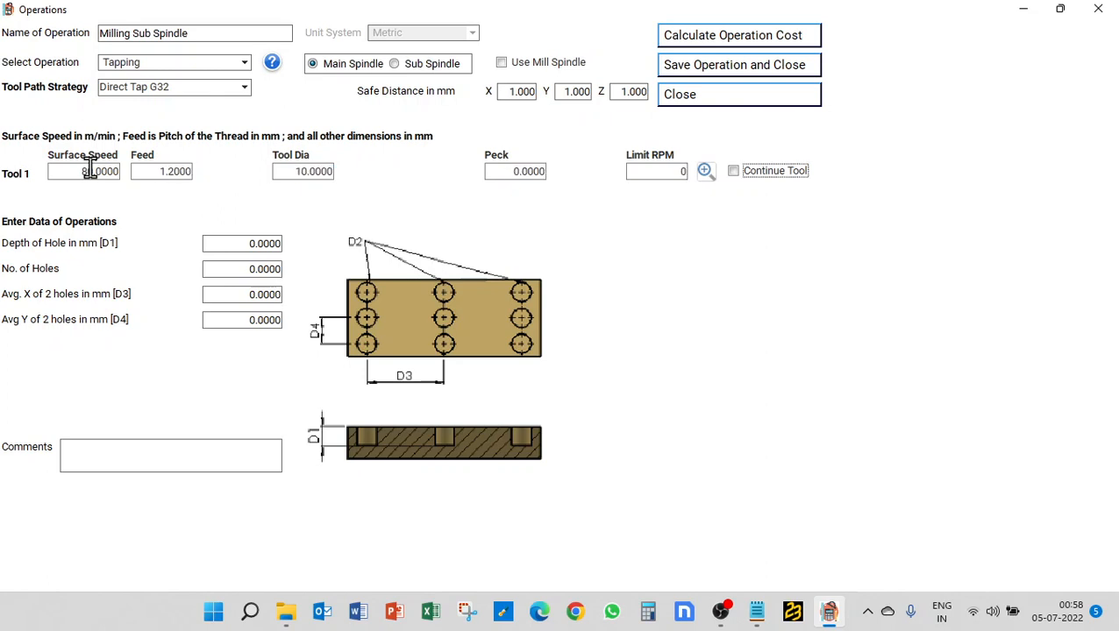
type("50")
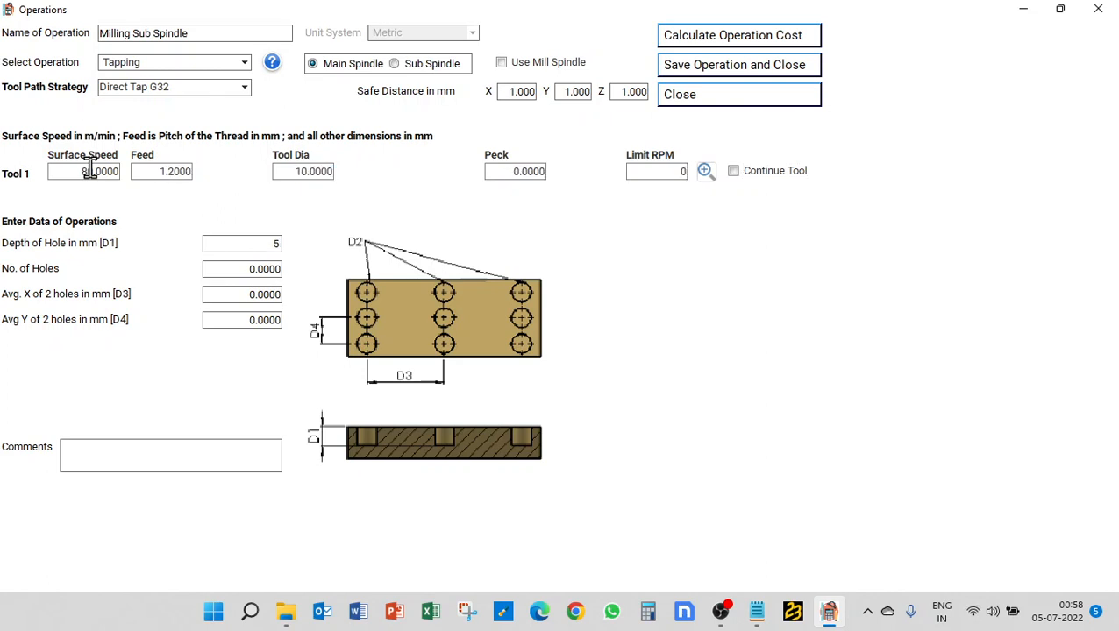
key("Tab")
key("Tab")
key("Tab")
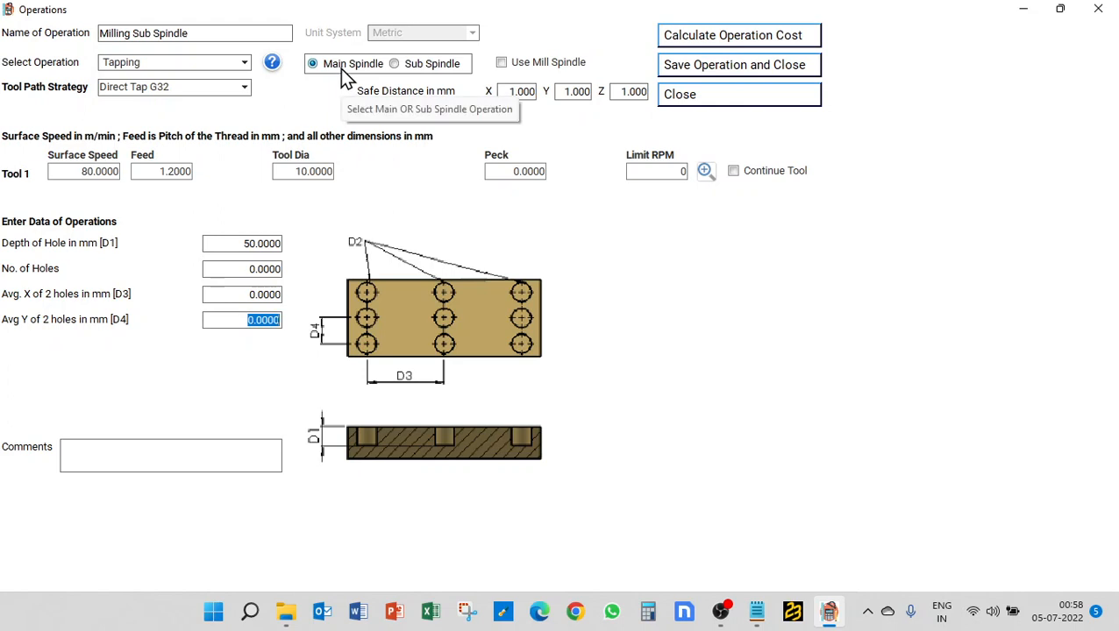
left_click(712, 45)
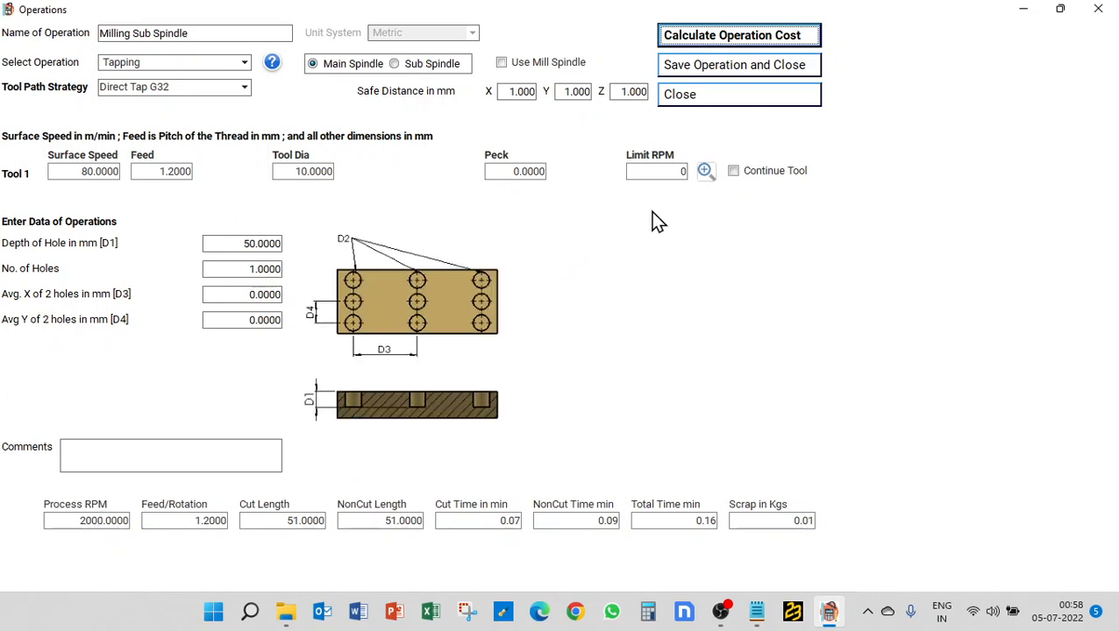
Step: Recalculate the tapping cost on the Main Spindle with an RPM limit of 1500 and again with 3000
left_click(670, 171)
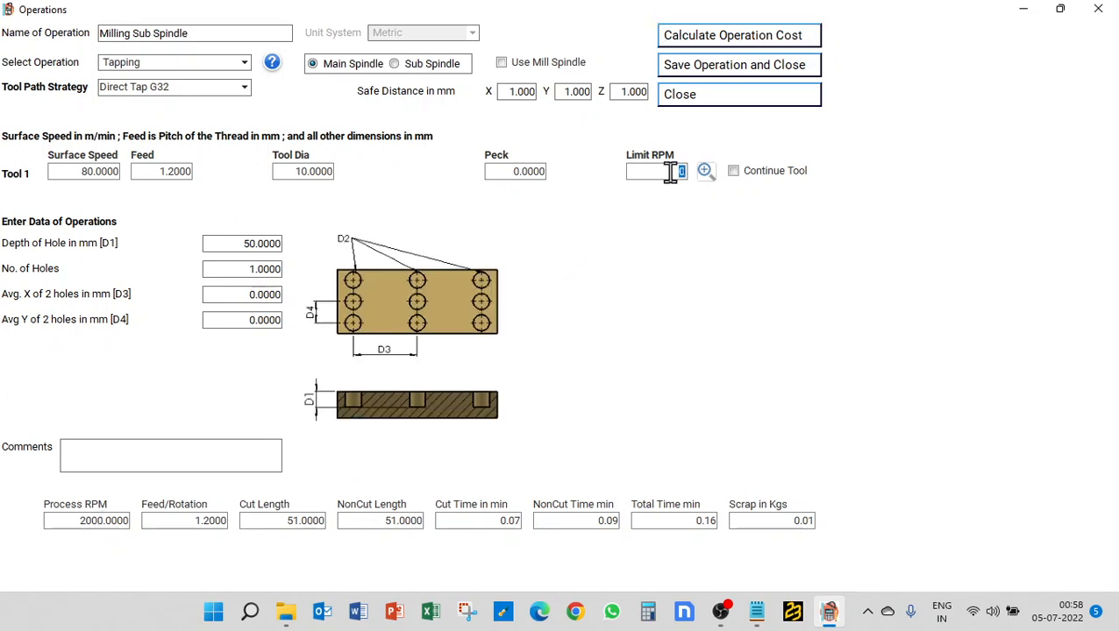
type("1500")
left_click(685, 40)
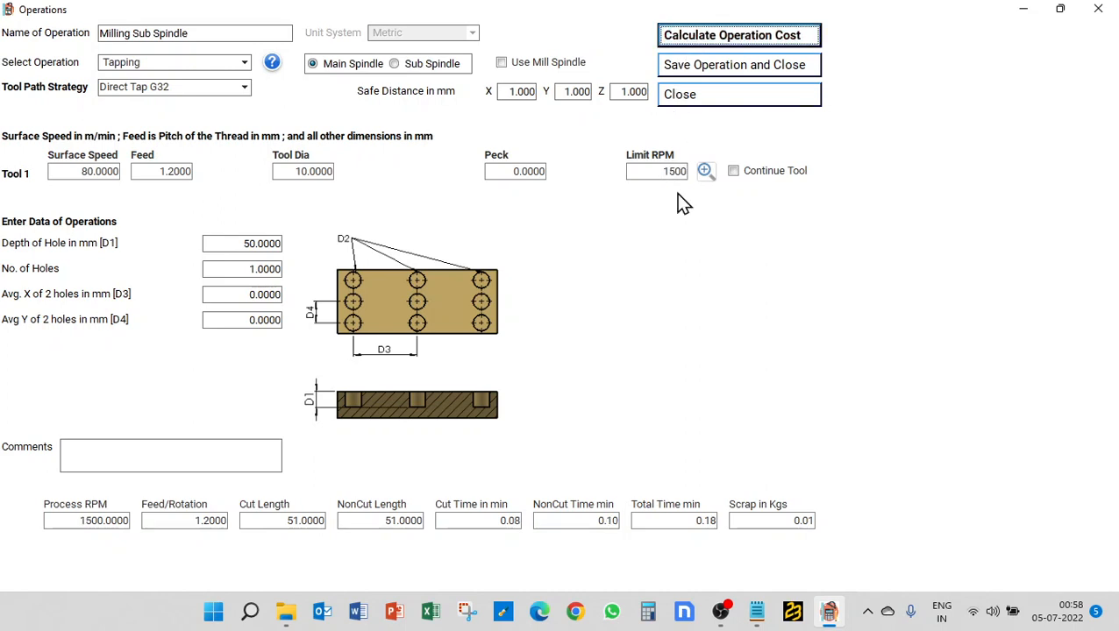
double_click(650, 171)
type("3000")
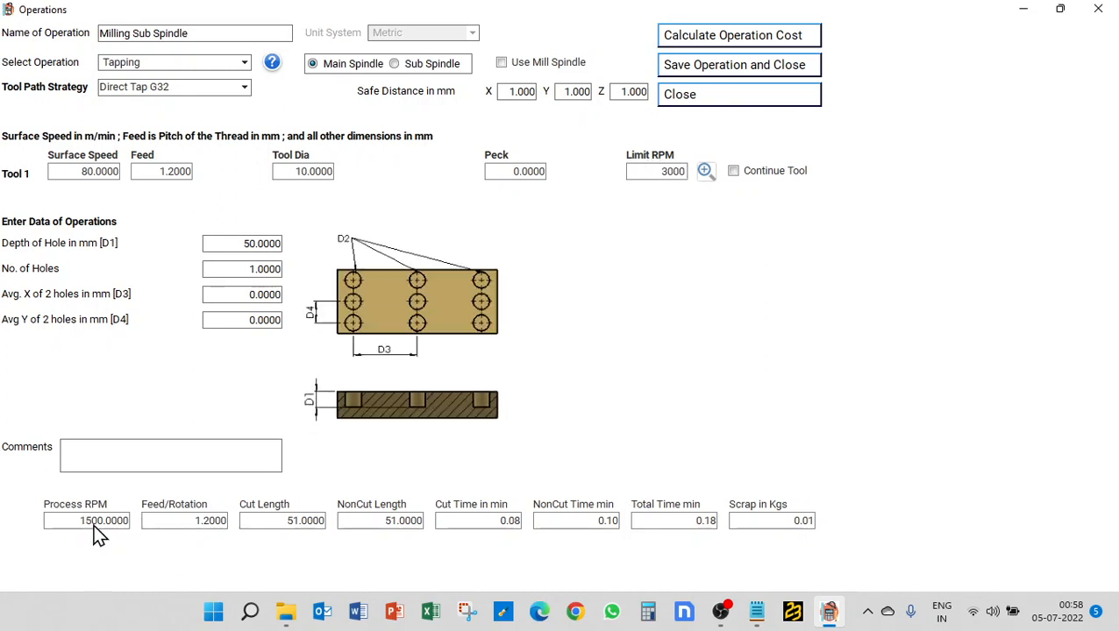
left_click(711, 40)
mouse_move(662, 338)
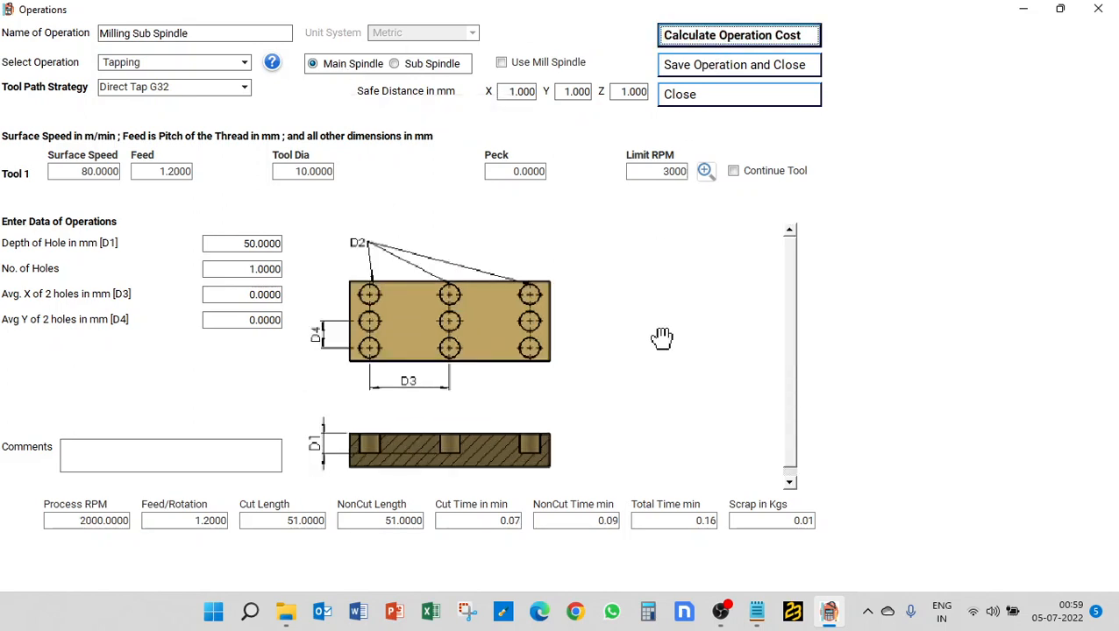
Step: Assign the tapping to the Sub Spindle and calculate its cost without an RPM limit and with a limit of 1800
left_click(395, 66)
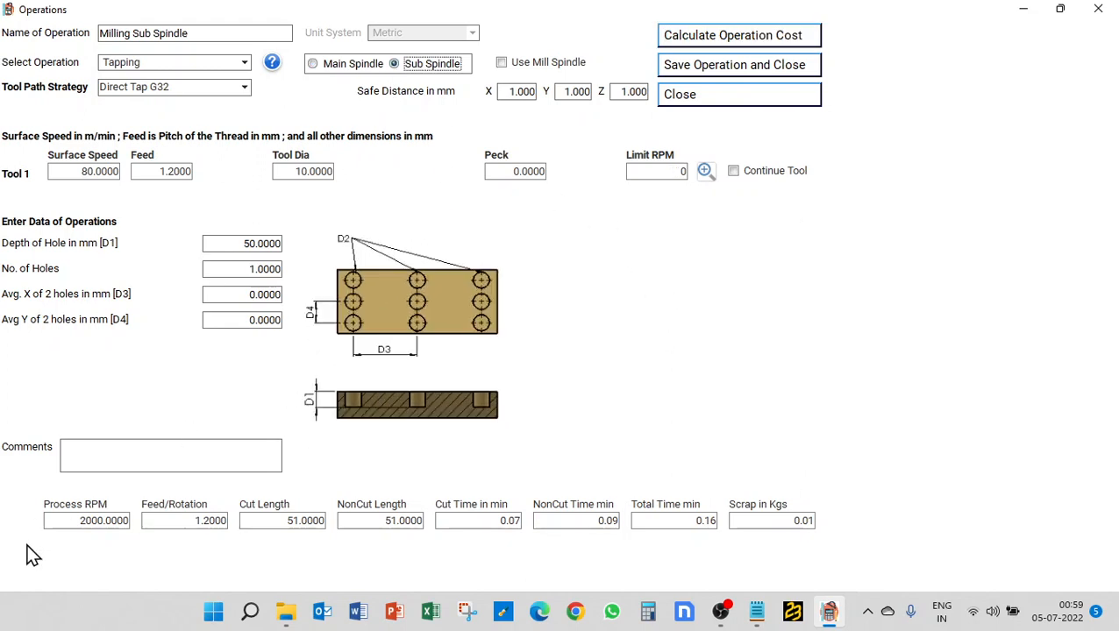
left_click(728, 41)
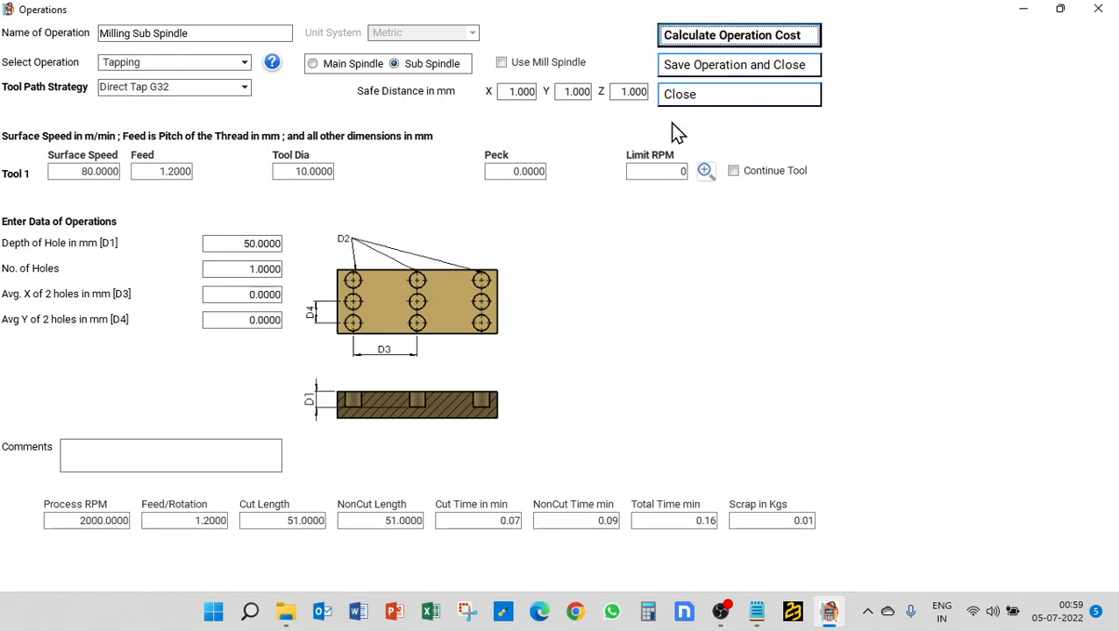
left_click(652, 171)
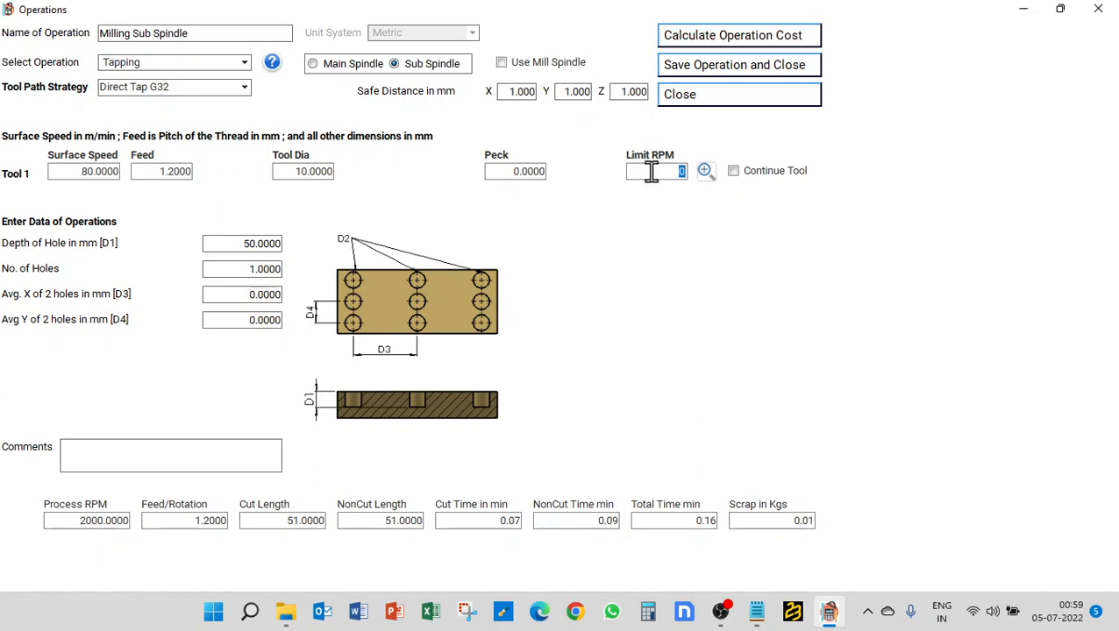
type("1800")
left_click(726, 35)
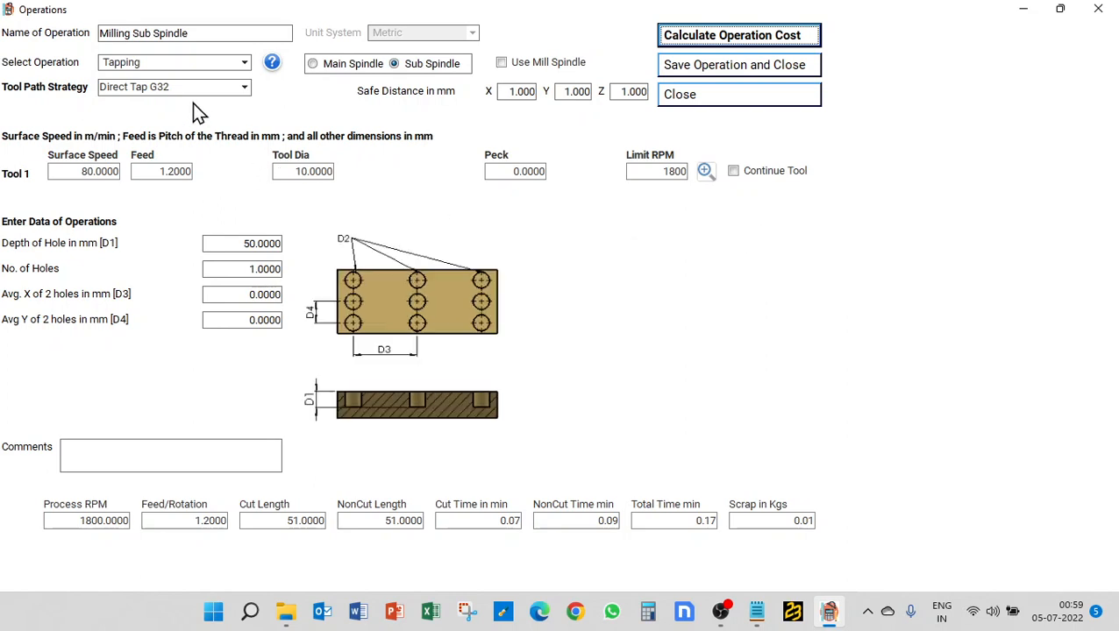
Step: Change the operation type from tapping to Face Milling and choose the ZigZag tool path strategy
left_click(171, 60)
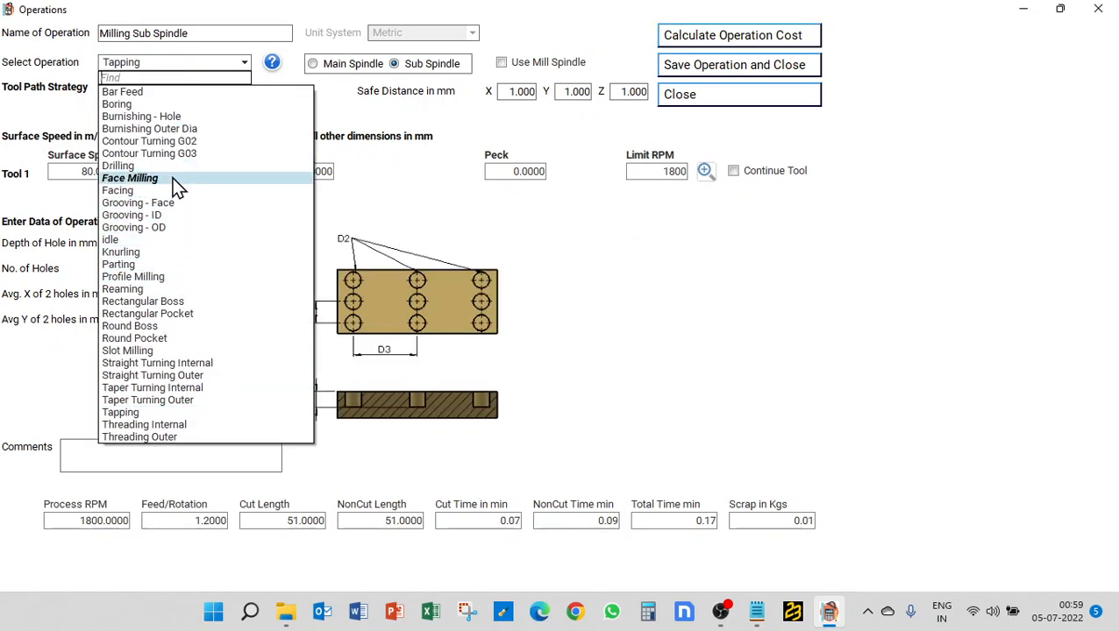
left_click(173, 178)
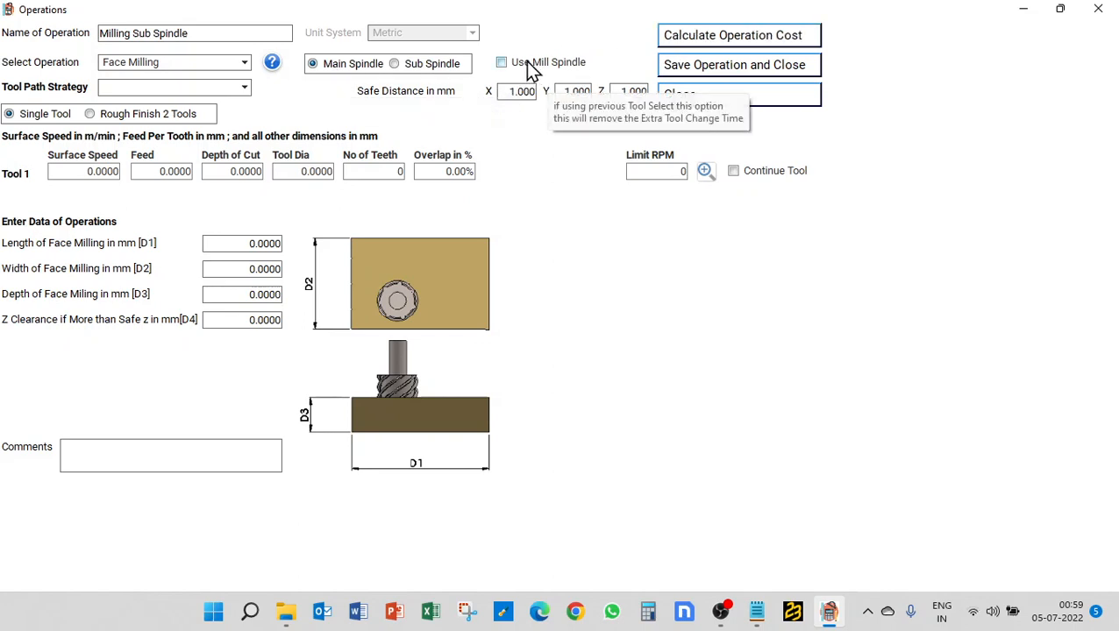
left_click(101, 173)
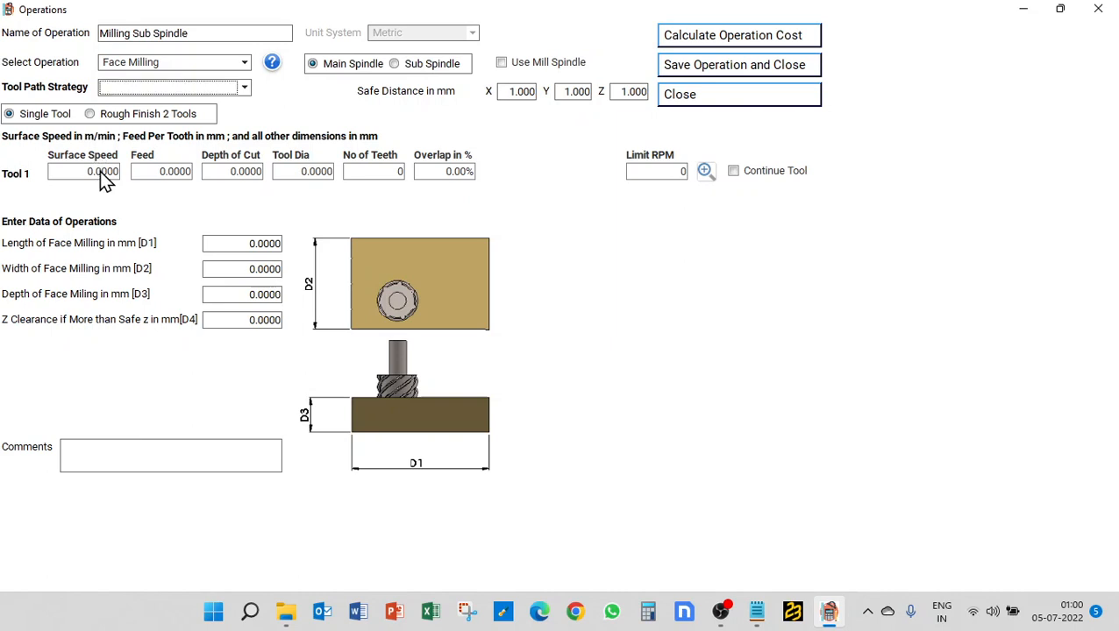
left_click(178, 91)
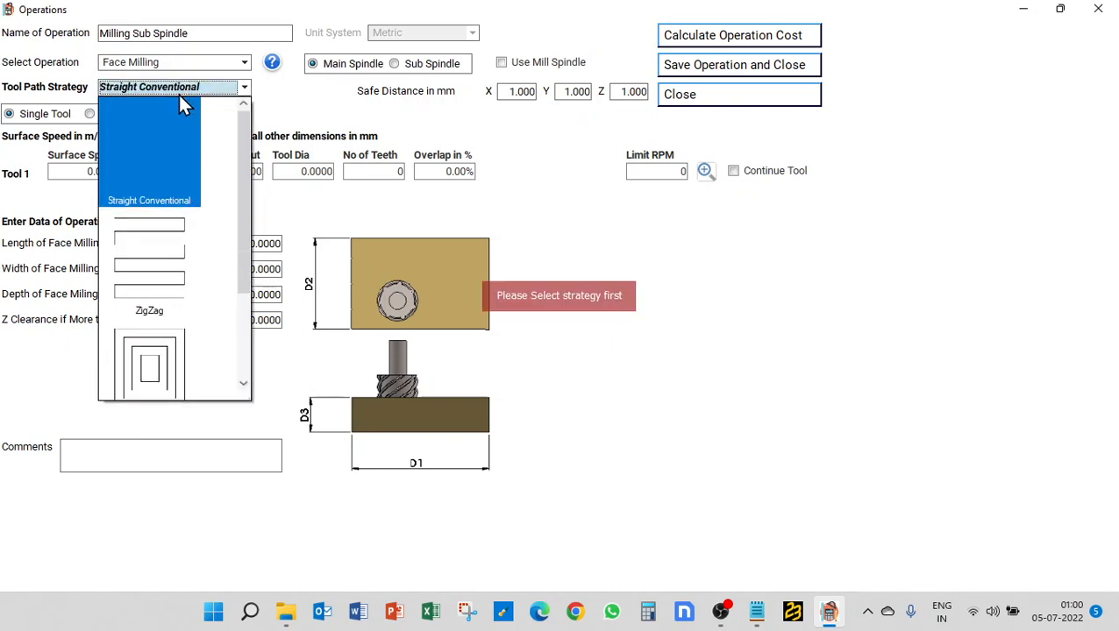
left_click(151, 272)
Step: Enter surface speed 800 m/min, feed 0.2 mm per tooth, depth of cut 2 mm, tool diameter 25 mm, 4 teeth and 100% overlap
left_click(95, 172)
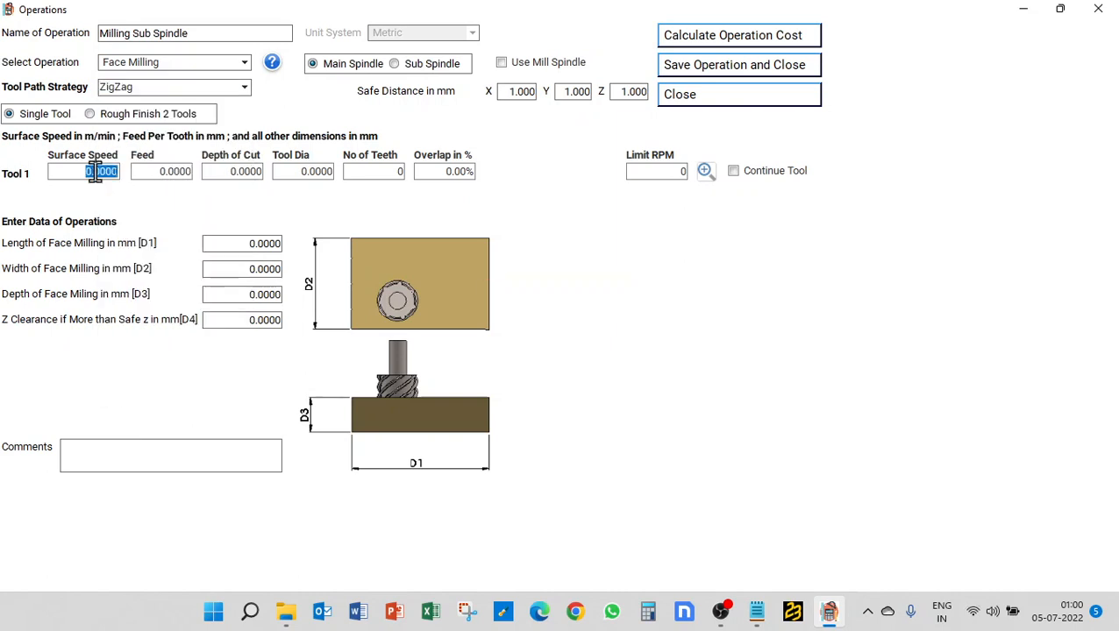
type("800")
key("Tab")
type("0.2")
key("Tab")
type("2")
key("Tab")
type("25")
key("Tab")
type("4")
key("Tab")
type("100")
key("Tab")
key("Tab")
key("Tab")
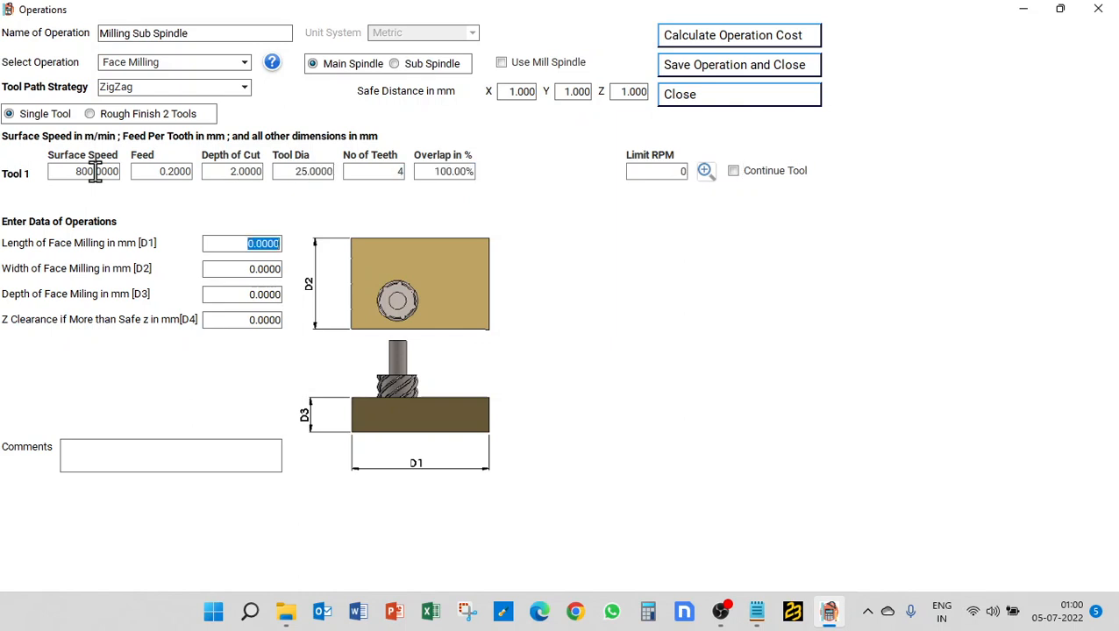
Step: Set the face milling length to 100 mm, width to 200 mm and depth to 3 mm, and calculate the cost on the Main Spindle
type("100")
key("Tab")
type("200")
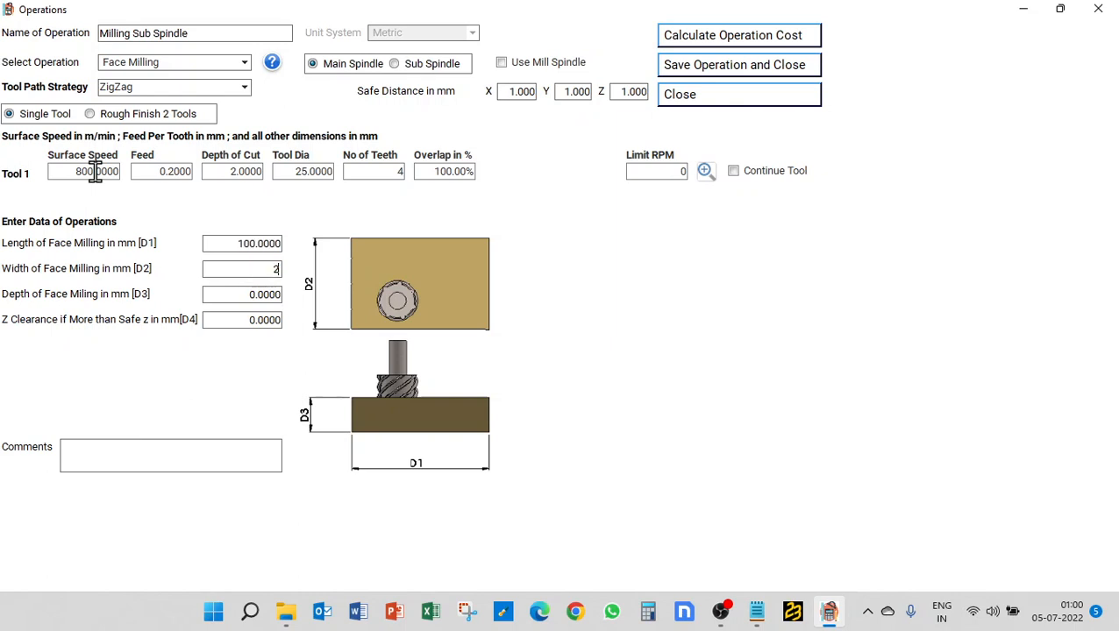
key("Tab")
type("3")
key("Tab")
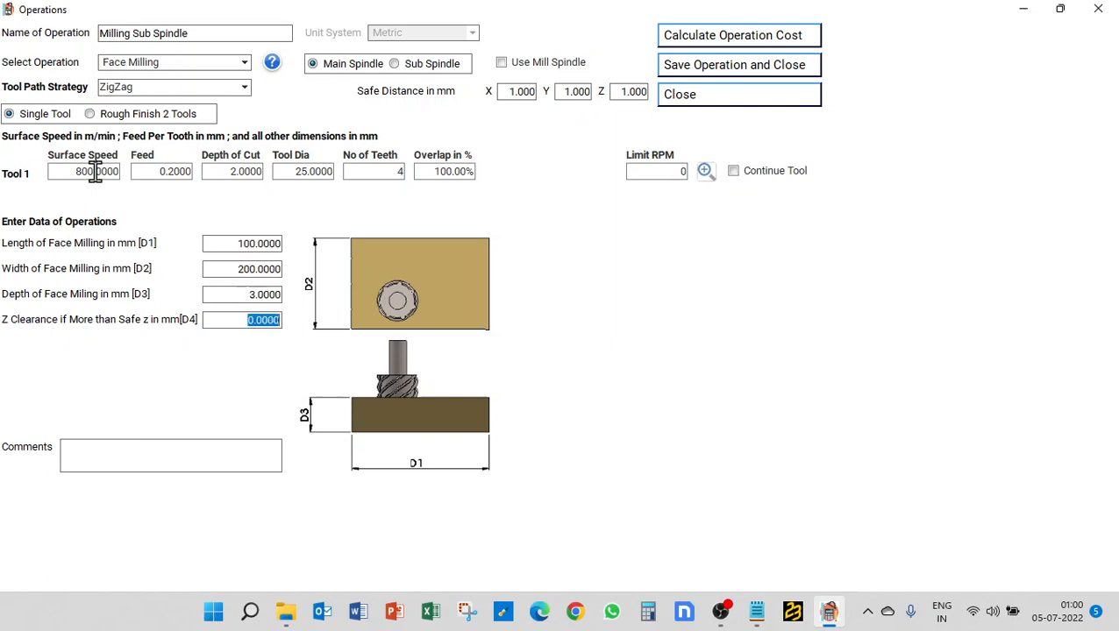
left_click(763, 40)
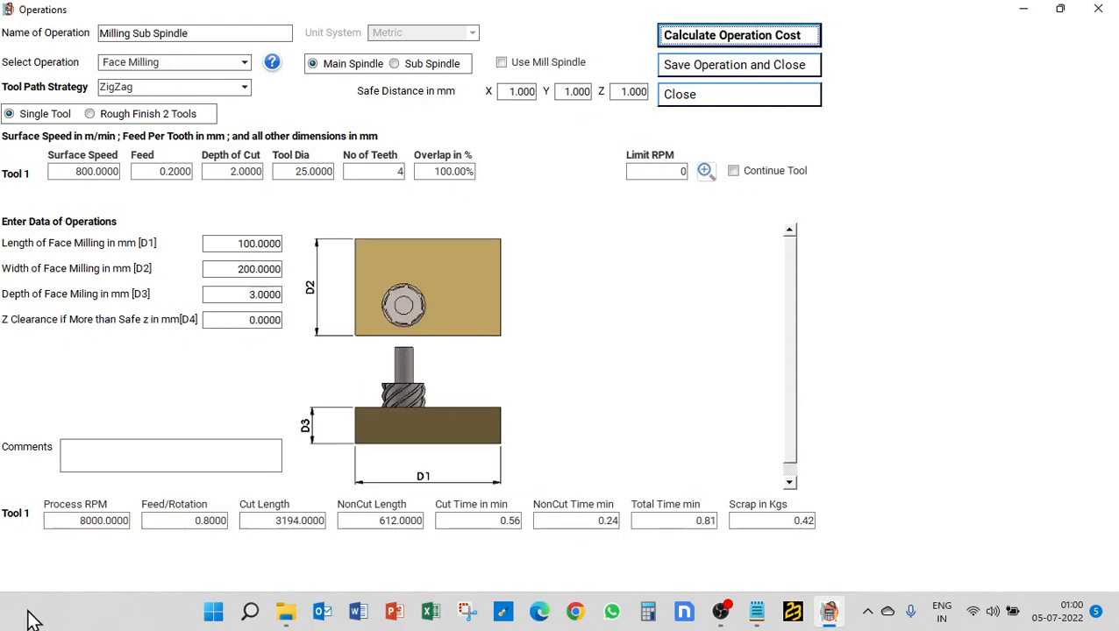
left_click(79, 523)
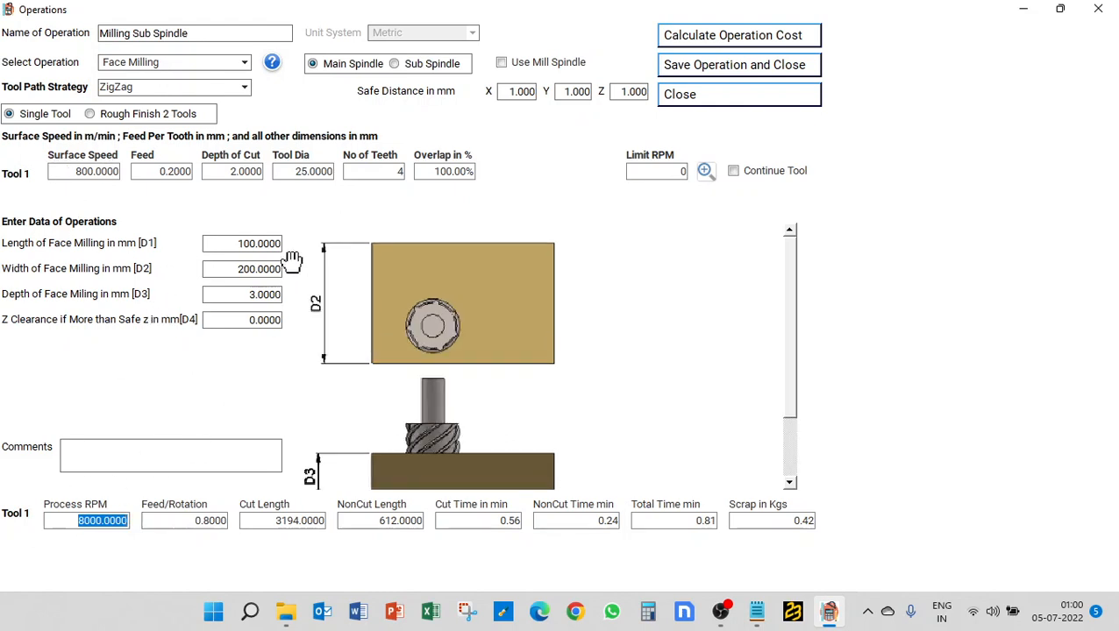
Step: Enable the mill spindle for the face milling, recalculate the operation cost and save the operation
left_click(530, 68)
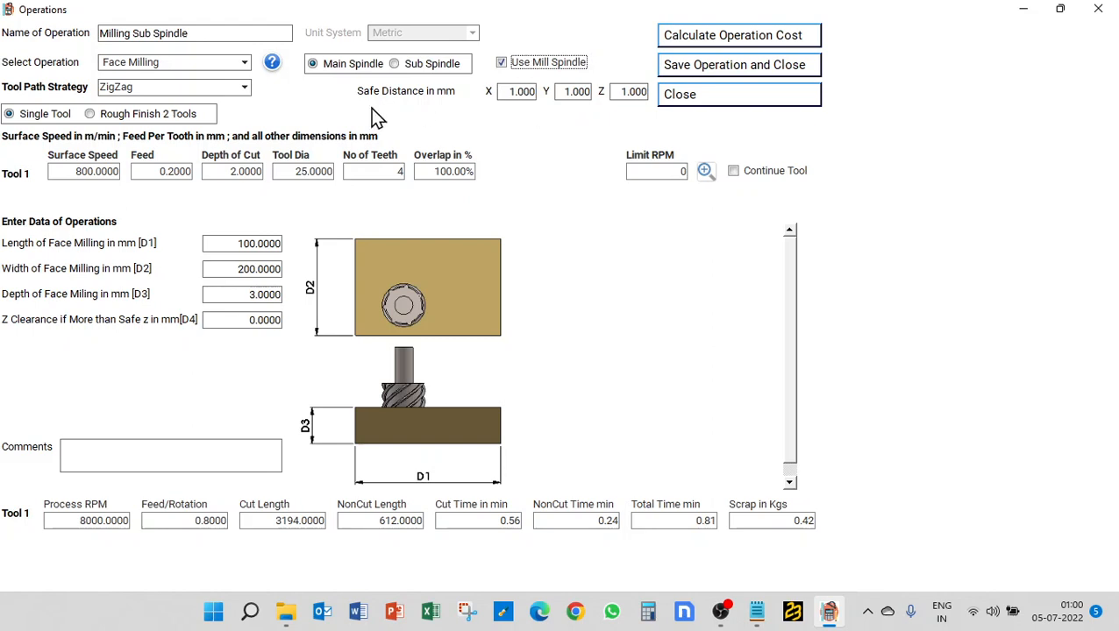
left_click(725, 44)
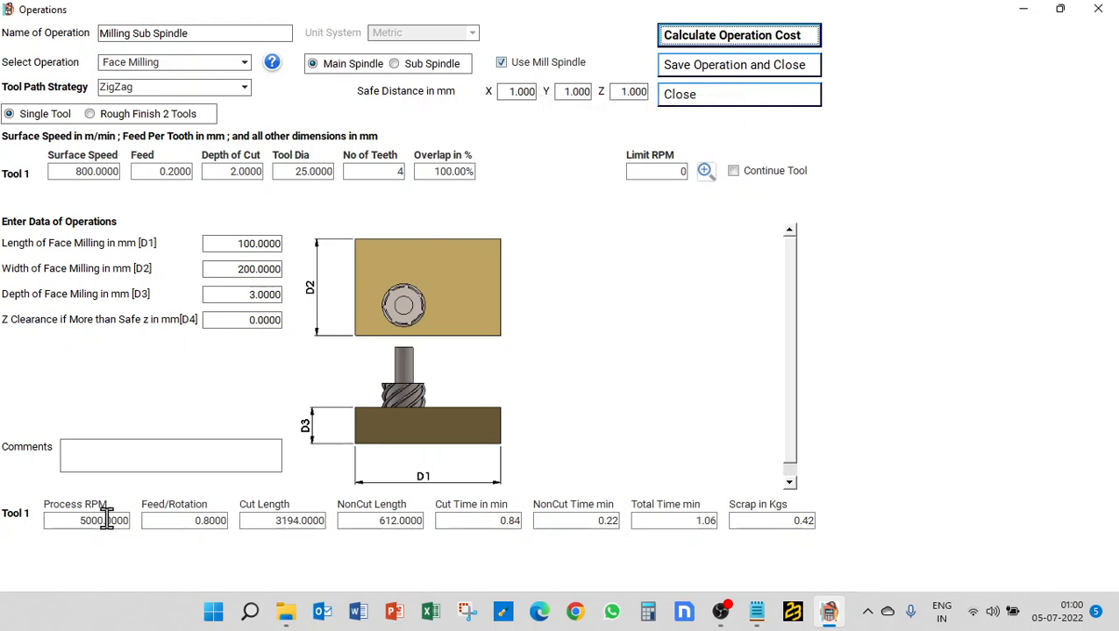
scroll(624, 407, "up", 1)
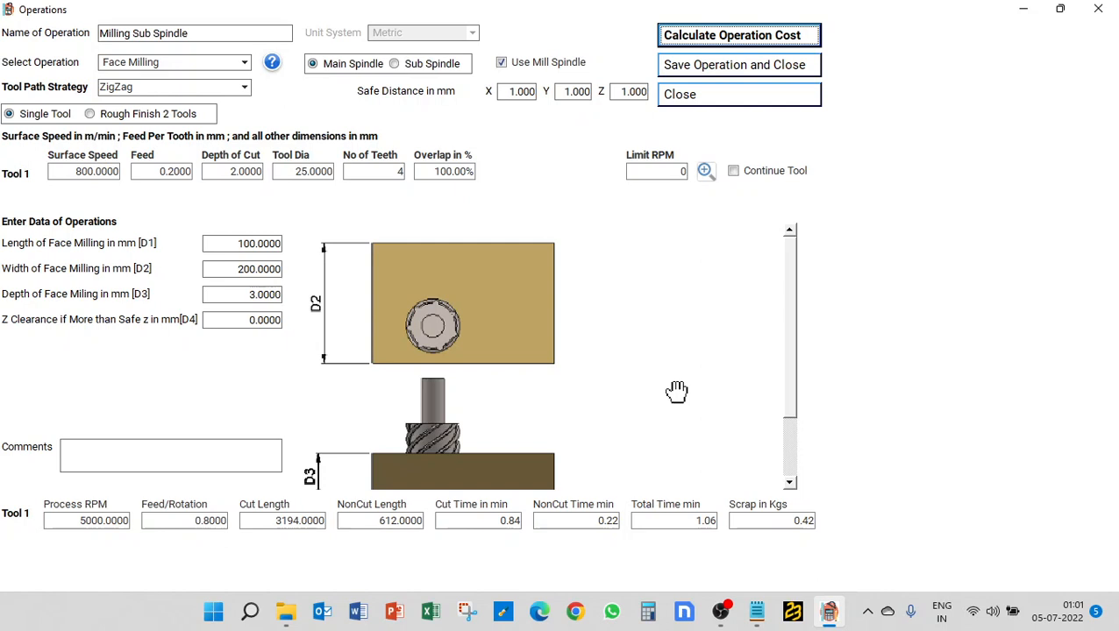
scroll(677, 393, "down", 1)
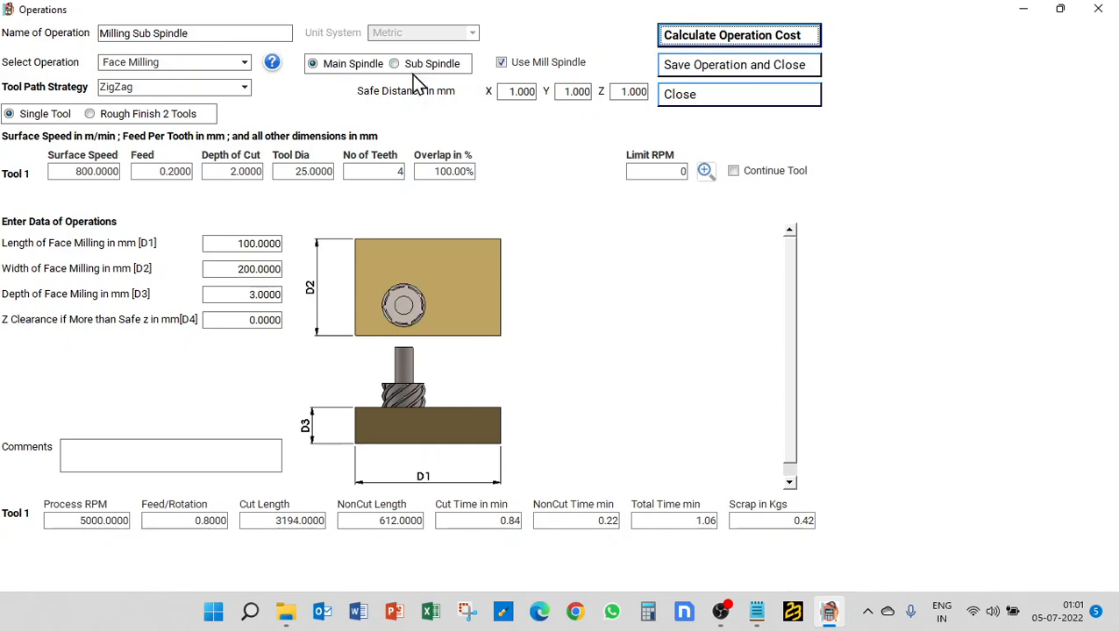
left_click(740, 69)
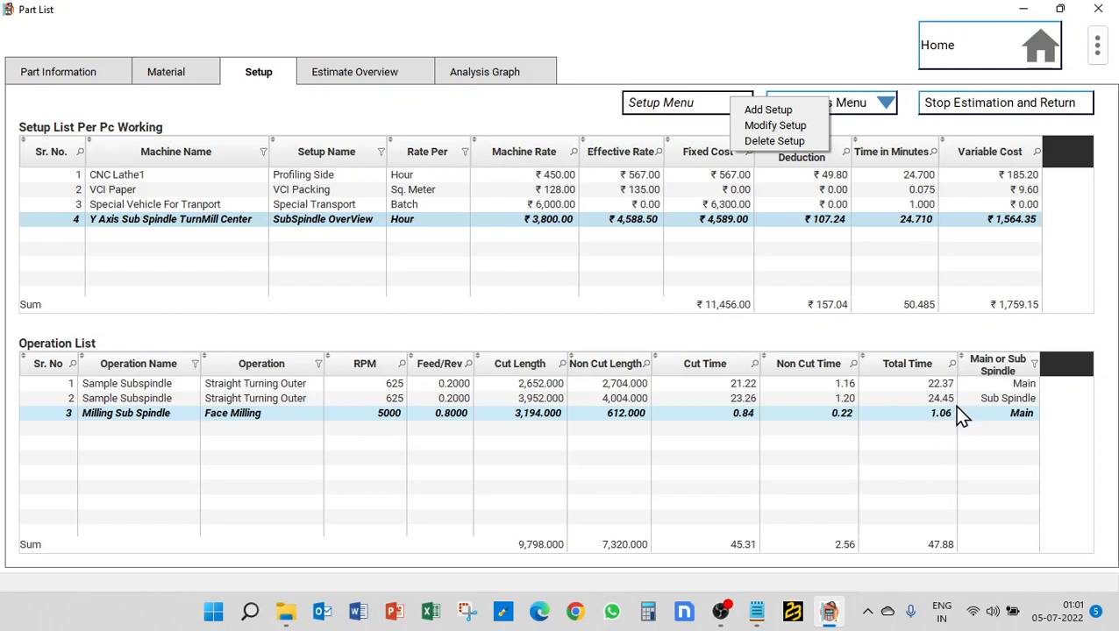
Step: Reopen the saved face milling operation for modification, assign it to the Sub Spindle and save it
left_click(864, 100)
left_click(867, 116)
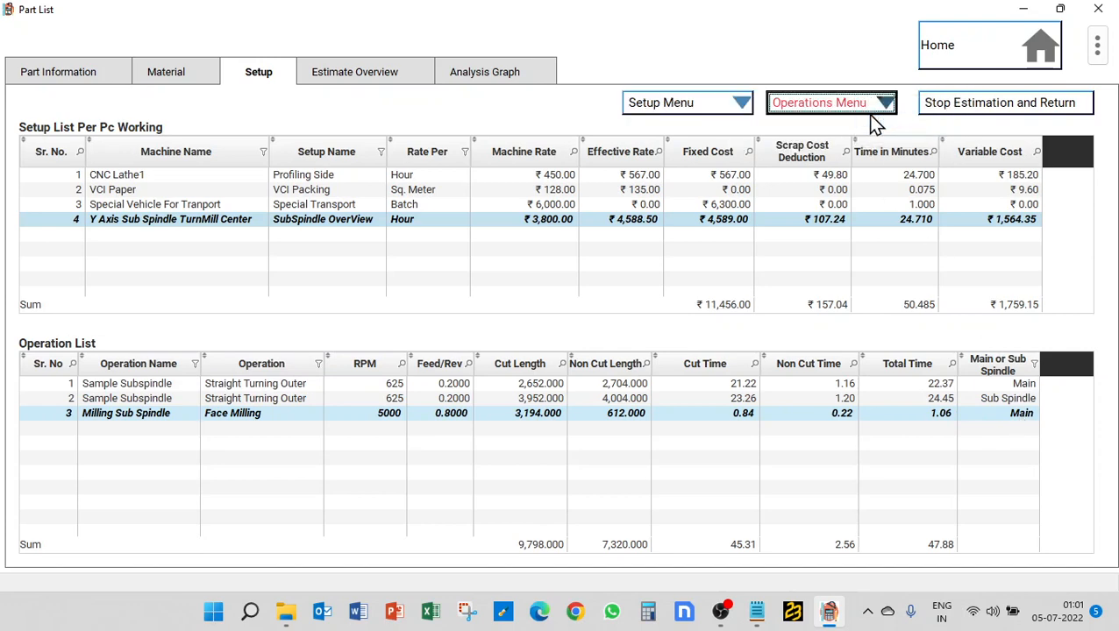
left_click(408, 67)
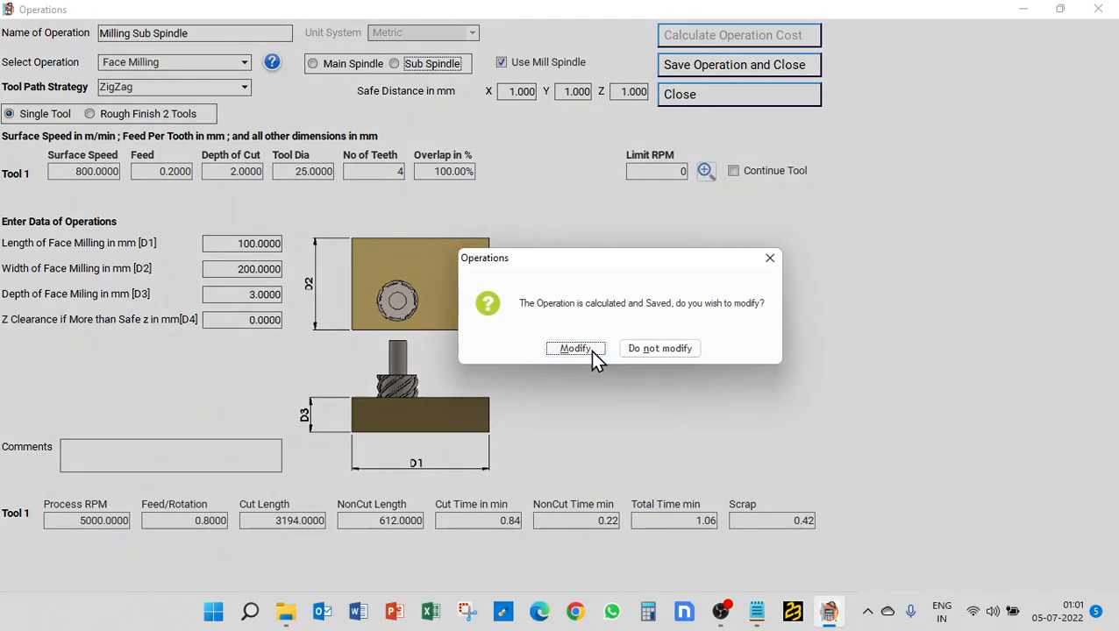
left_click(590, 351)
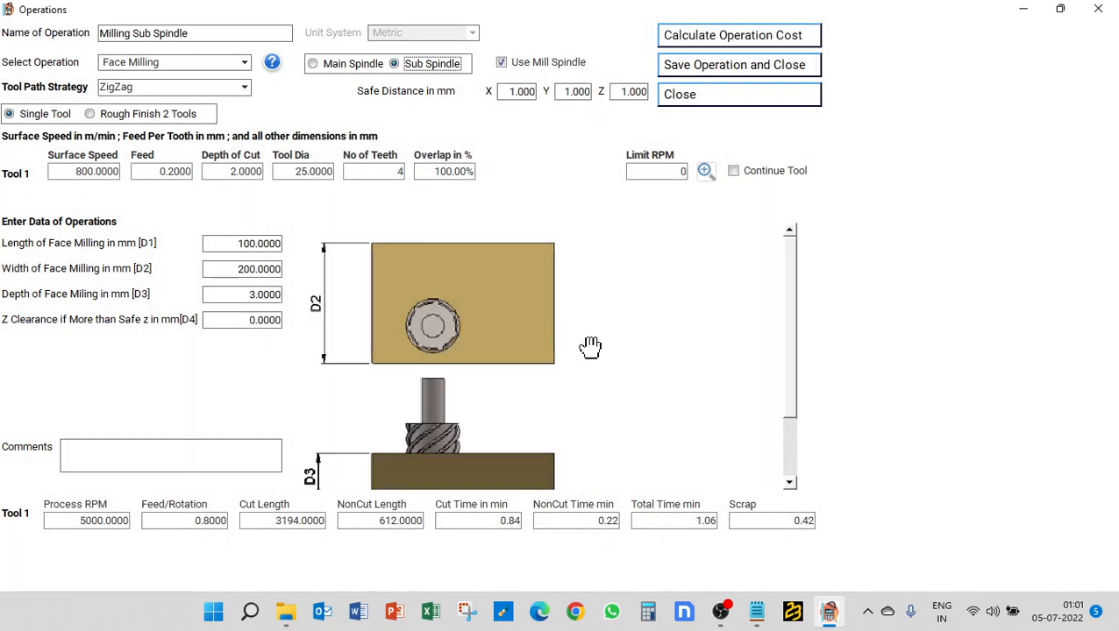
left_click(719, 71)
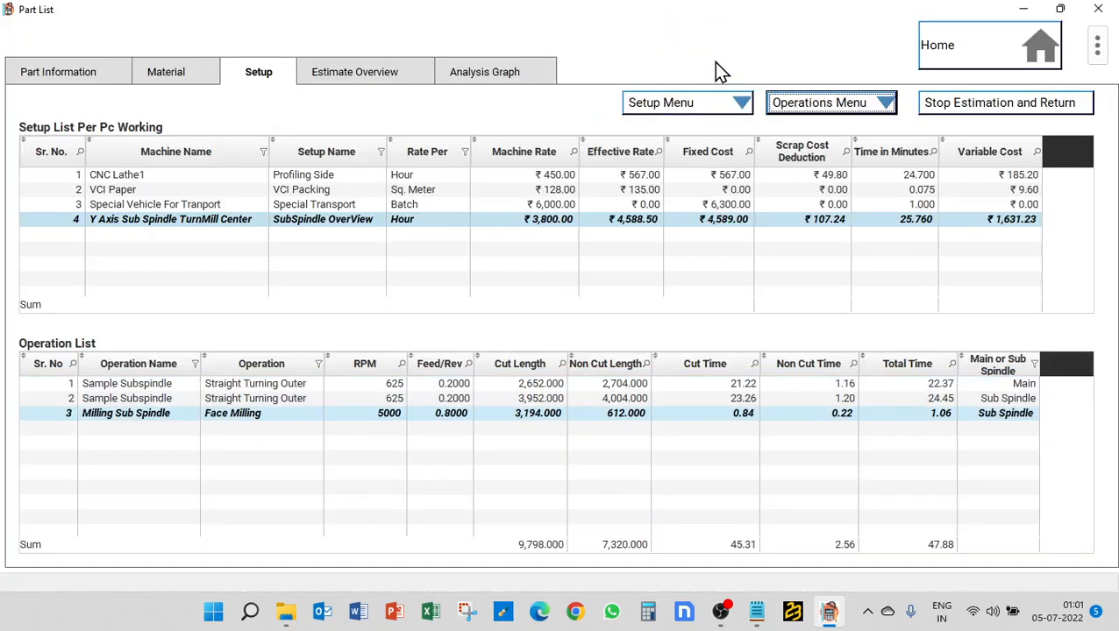
left_click(721, 101)
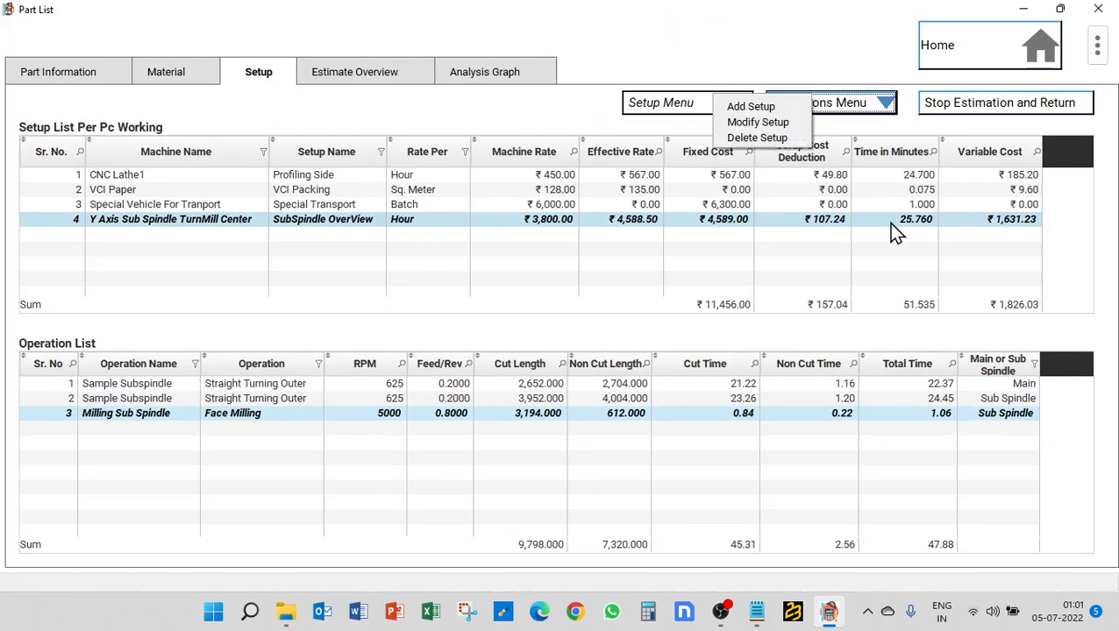